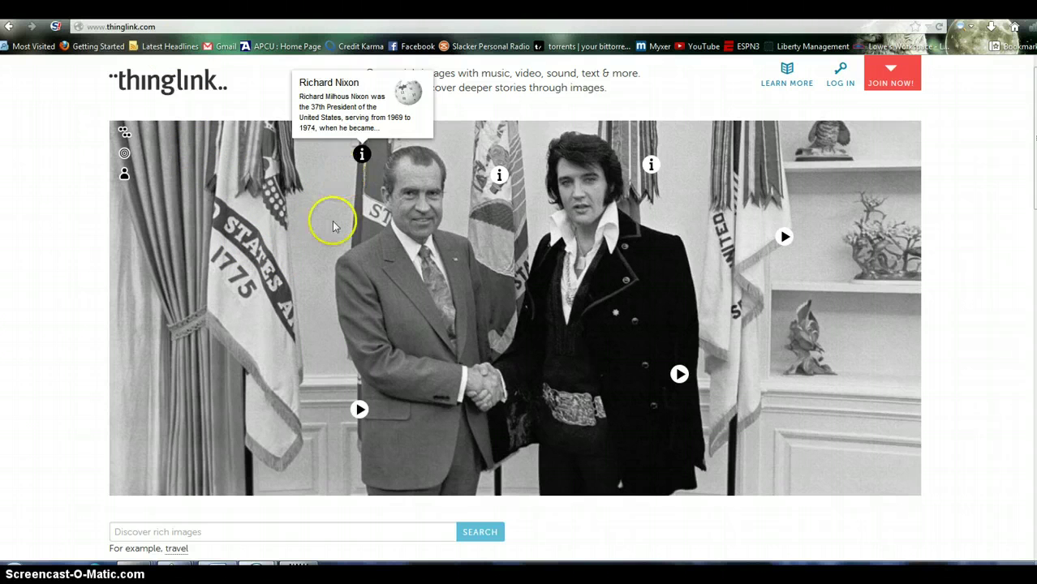
# - Play Elvis Presley's 'King Creole' from the music tag on Elvis's jacket
pyautogui.moveTo(355, 169)
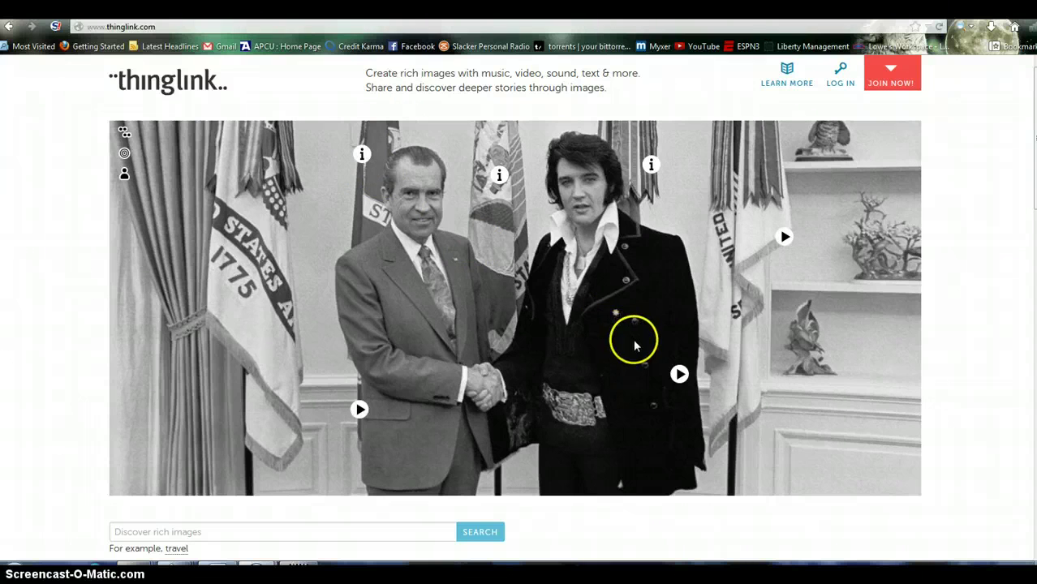
pyautogui.click(677, 372)
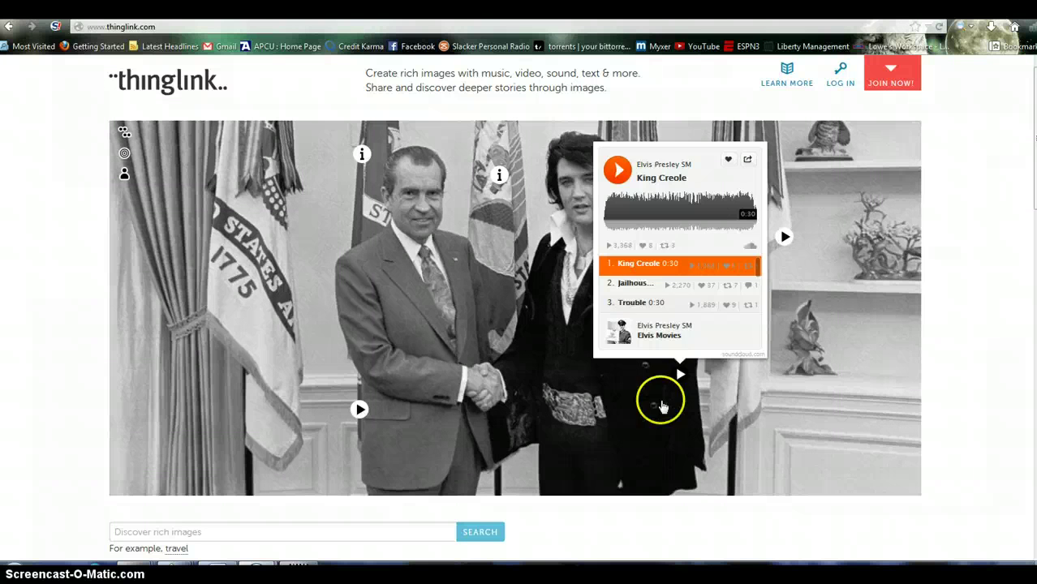
# - Close the King Creole player, preview the video and info tags, then focus the Discover search box
pyautogui.click(662, 404)
pyautogui.moveTo(770, 253)
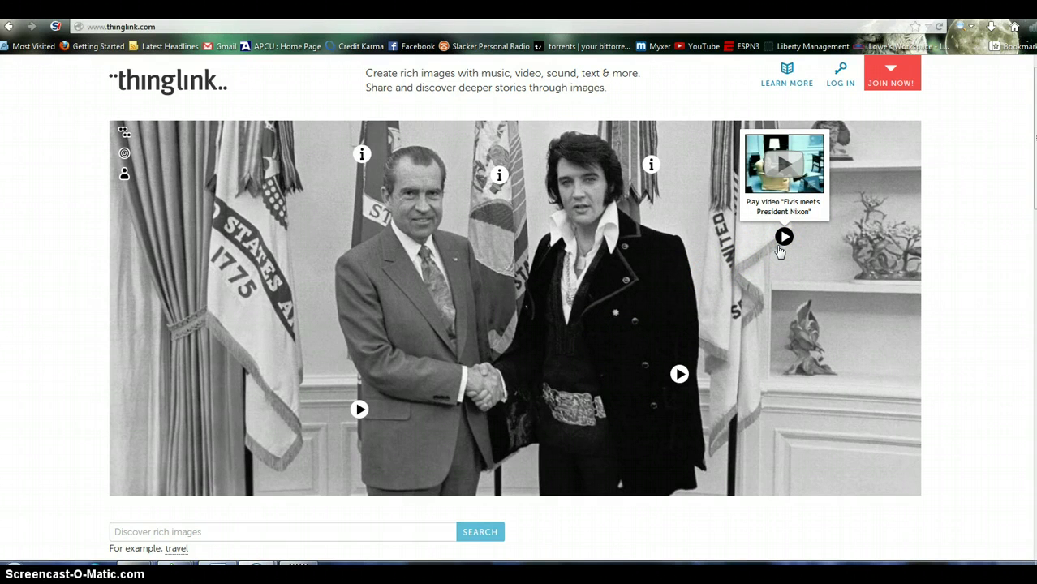
pyautogui.moveTo(653, 166)
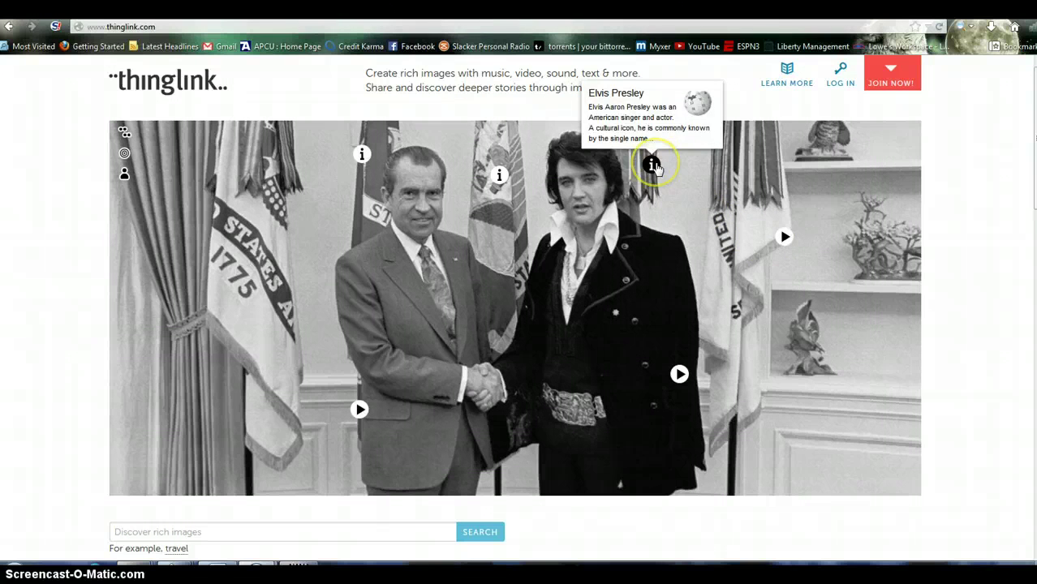
pyautogui.moveTo(501, 176)
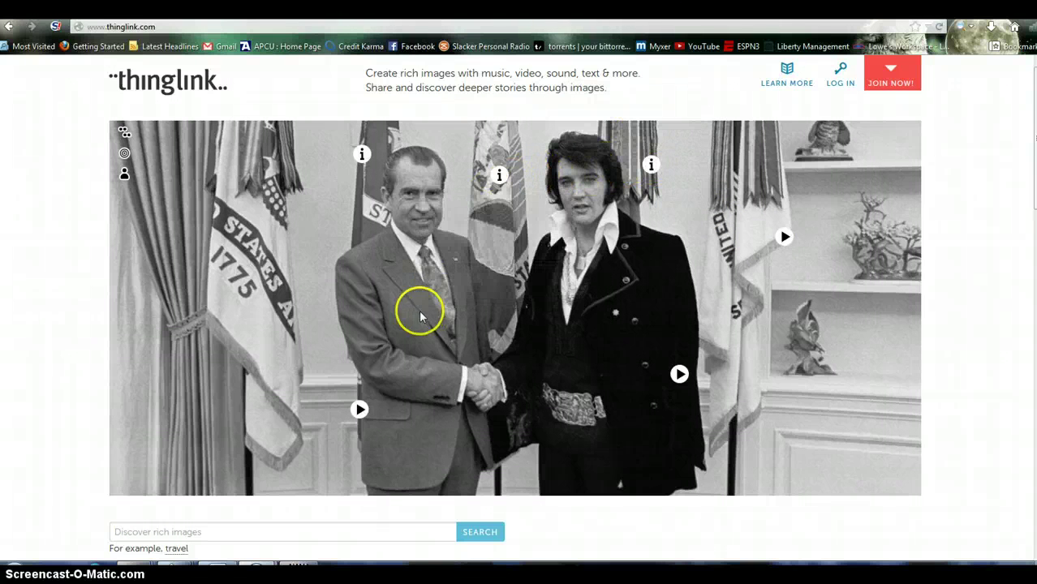
pyautogui.moveTo(371, 418)
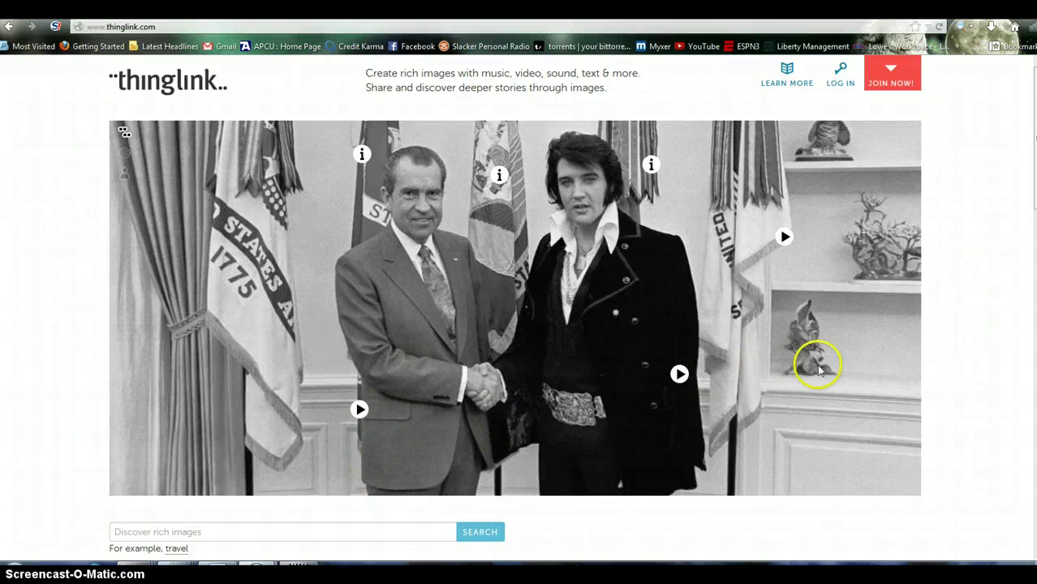
pyautogui.click(230, 536)
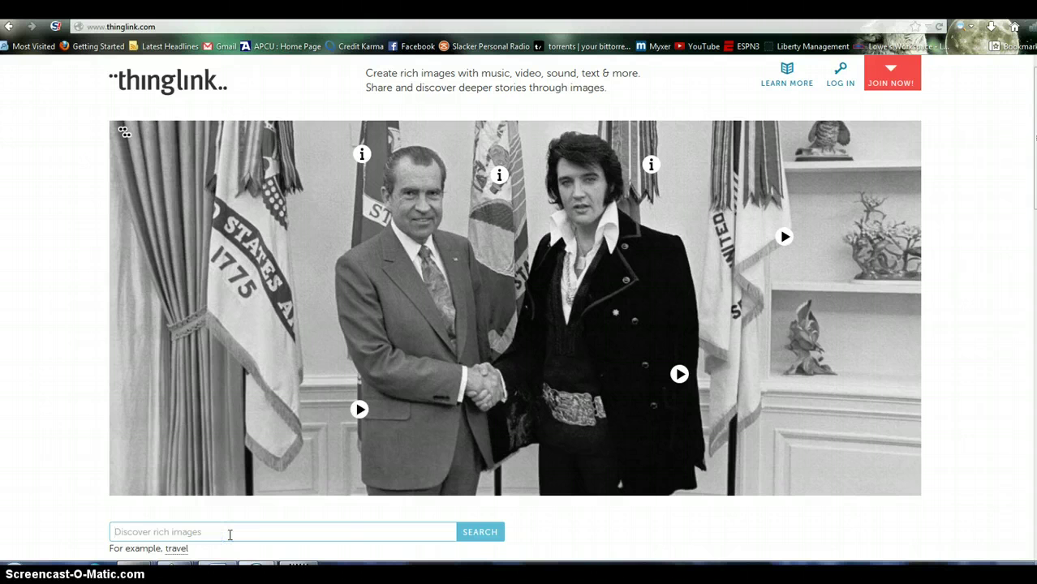
# - Search ThingLink for 'math' and open the Algebra interactive image
pyautogui.write('math')
pyautogui.press('Return')
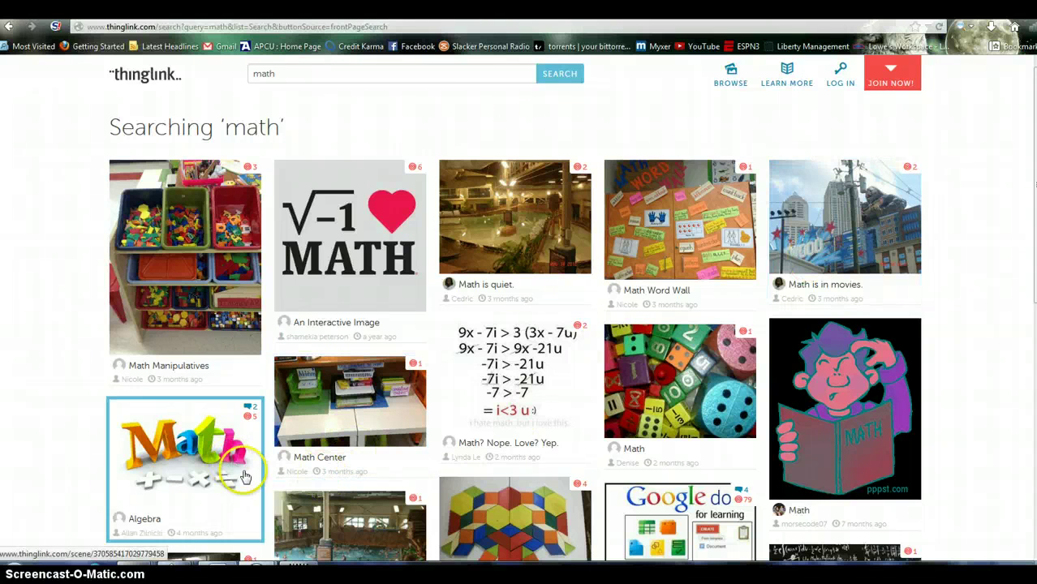
pyautogui.click(206, 464)
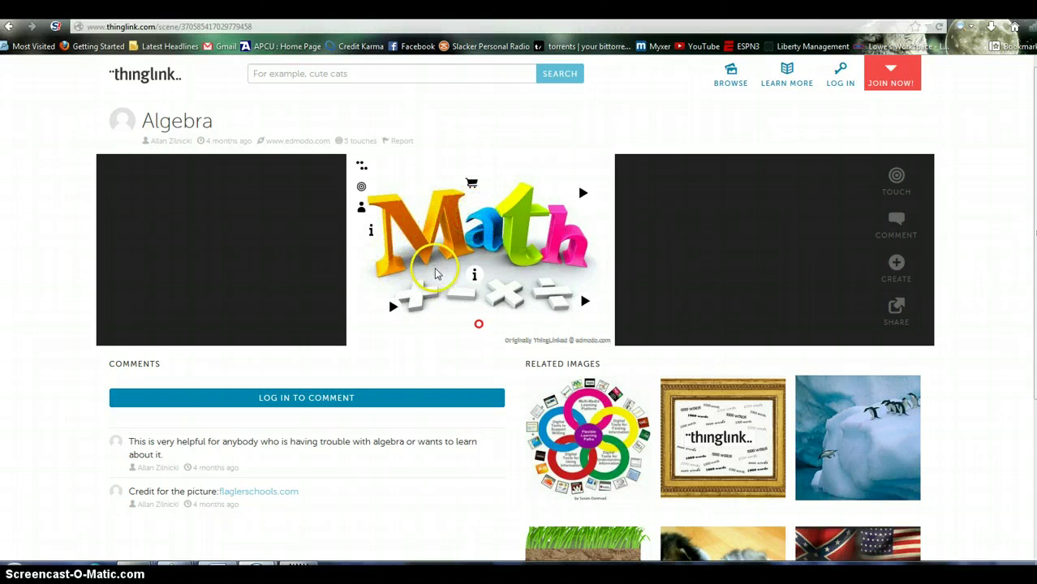
pyautogui.moveTo(374, 235)
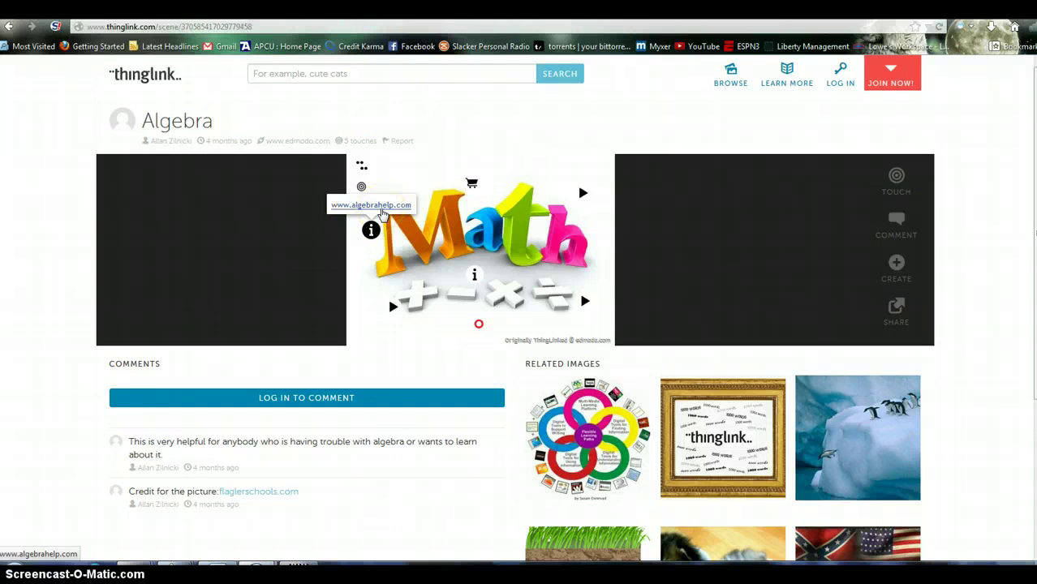
pyautogui.moveTo(584, 309)
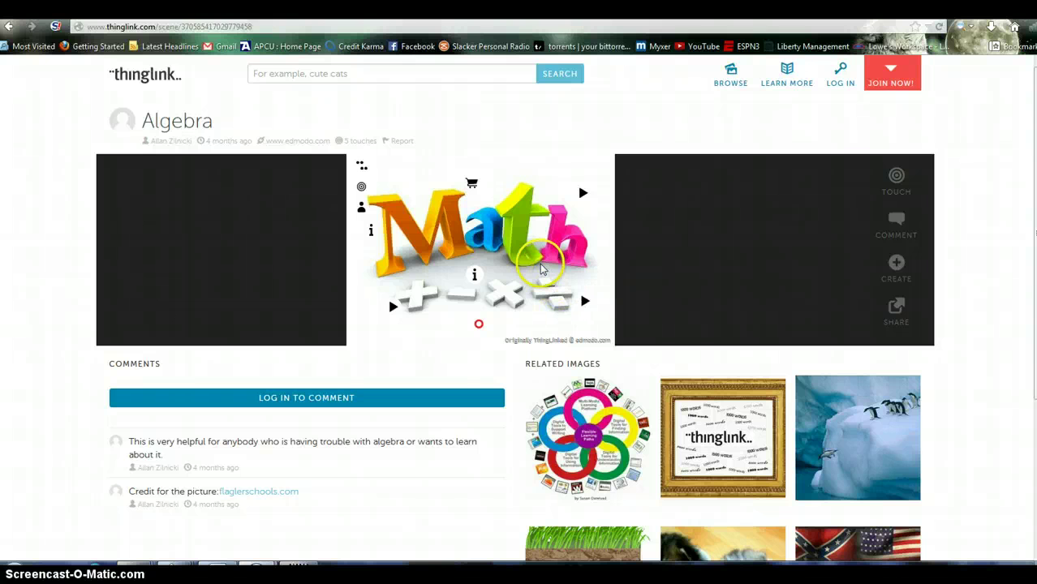
pyautogui.click(481, 204)
pyautogui.moveTo(474, 189)
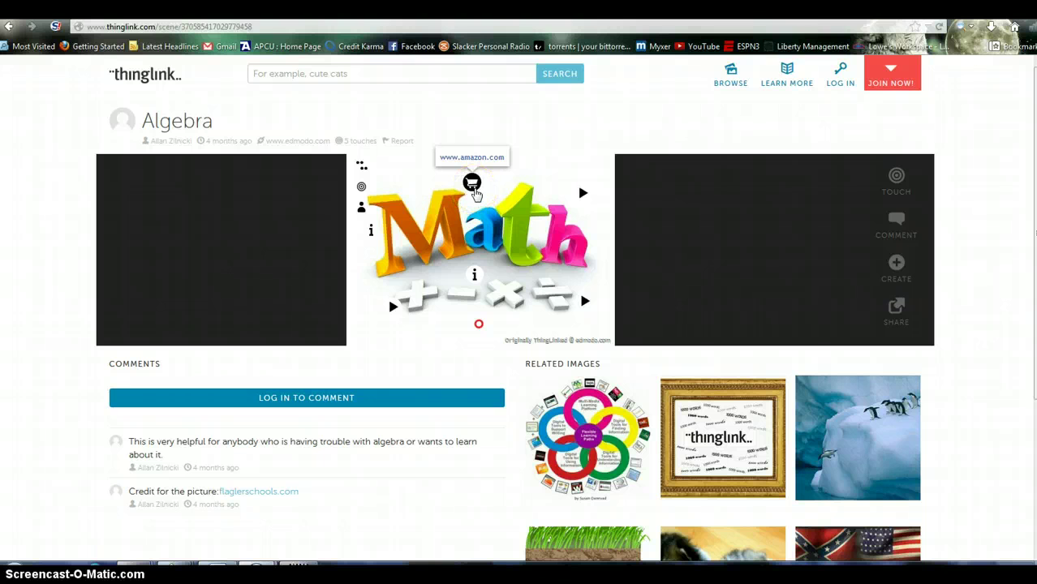
pyautogui.click(454, 199)
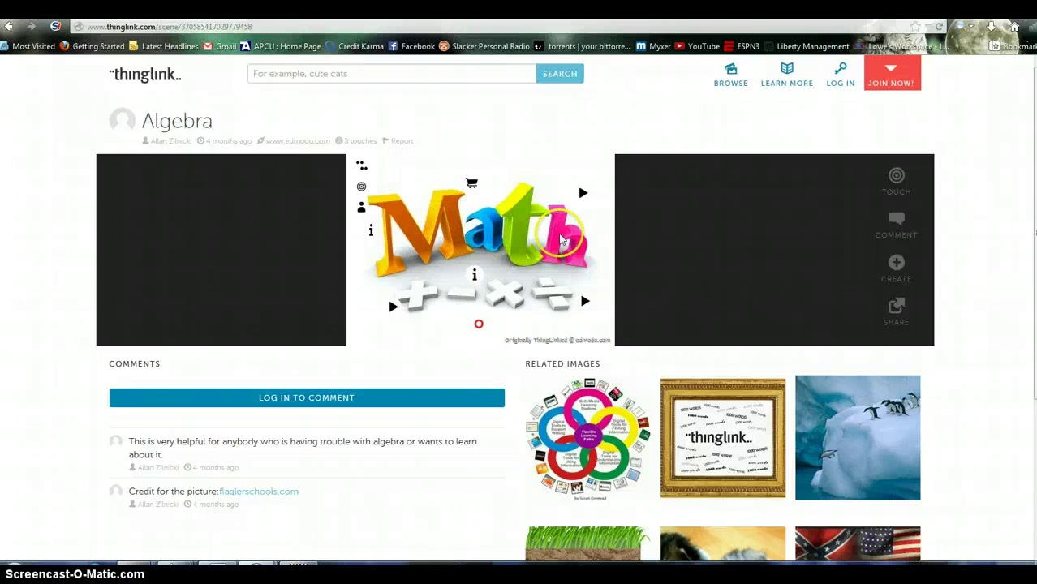
pyautogui.click(610, 219)
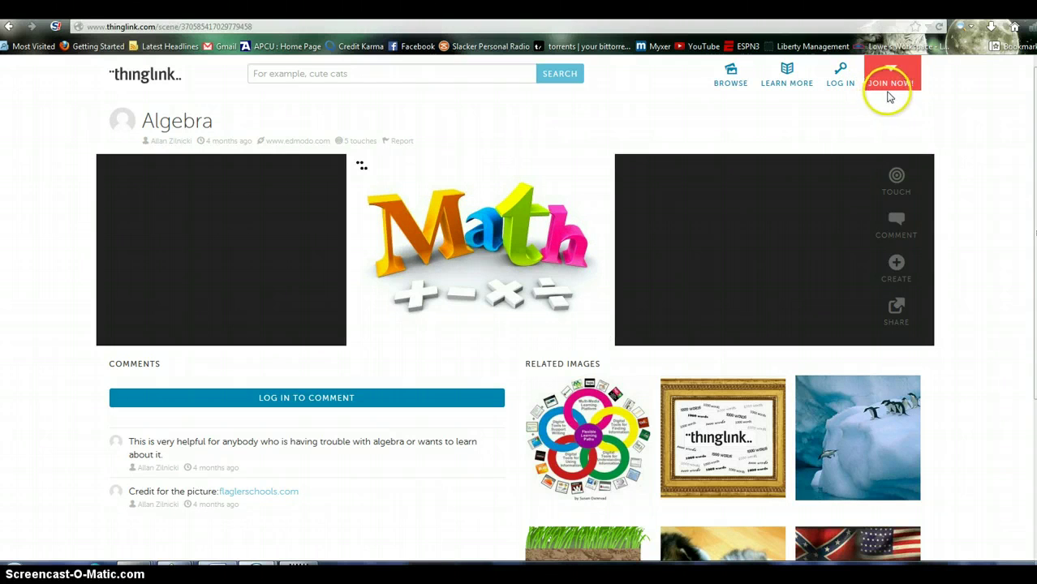
# - Log in with the account e-mail and password, then dismiss Chrome's save-password prompt
pyautogui.click(841, 75)
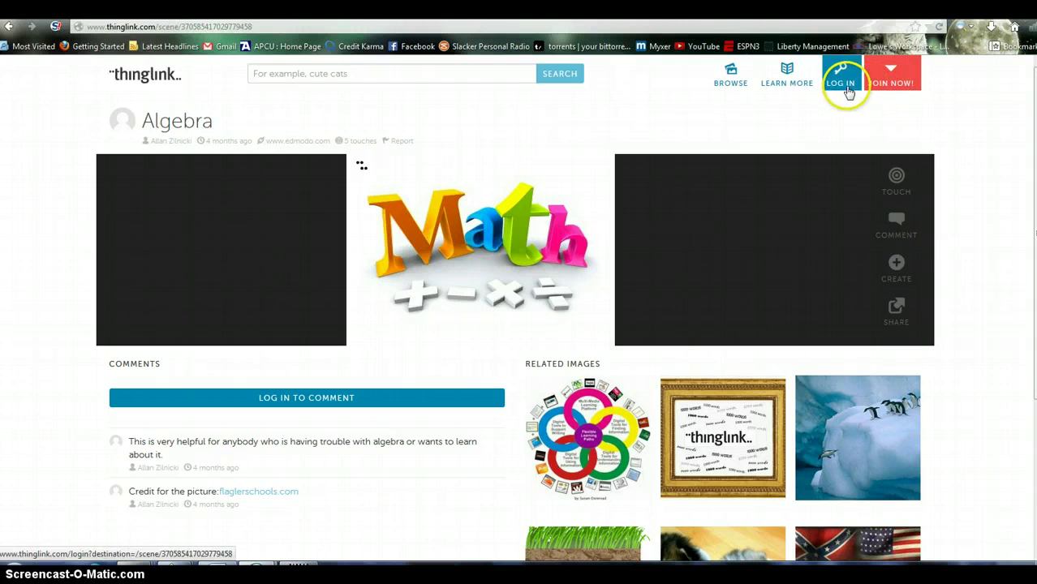
pyautogui.click(780, 163)
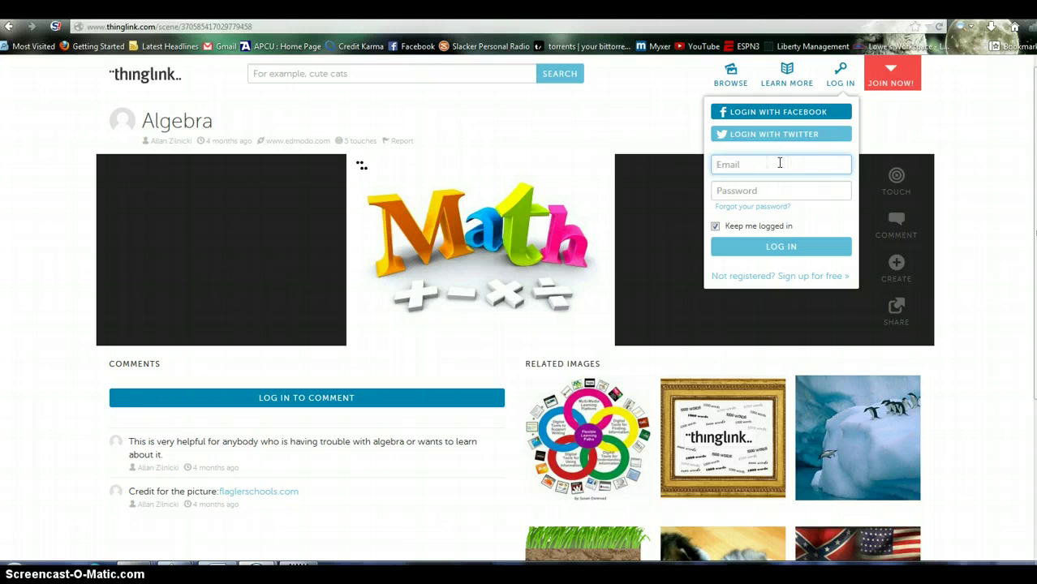
pyautogui.write('c')
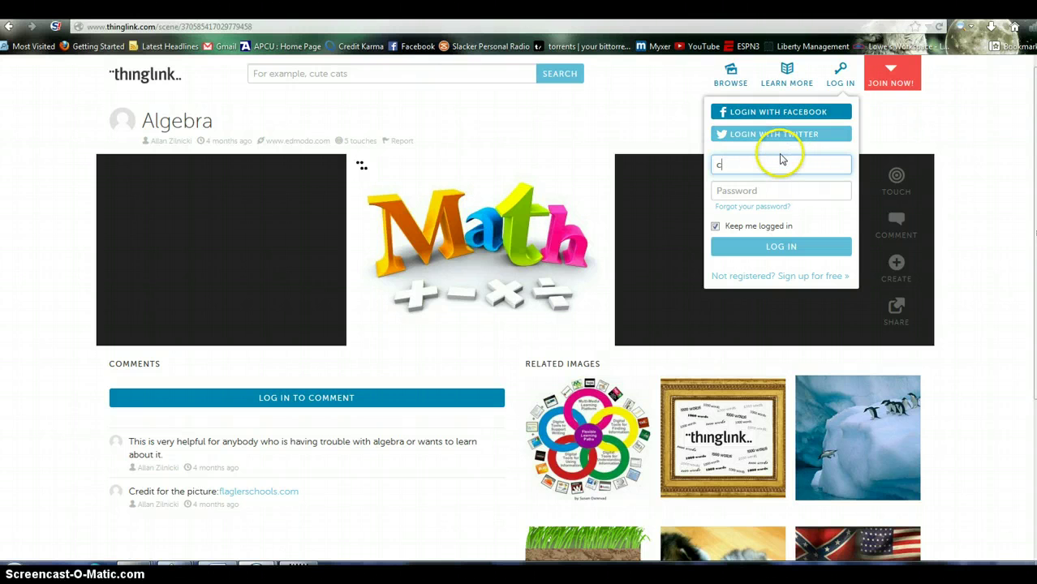
pyautogui.write('ouchig')
pyautogui.click(771, 187)
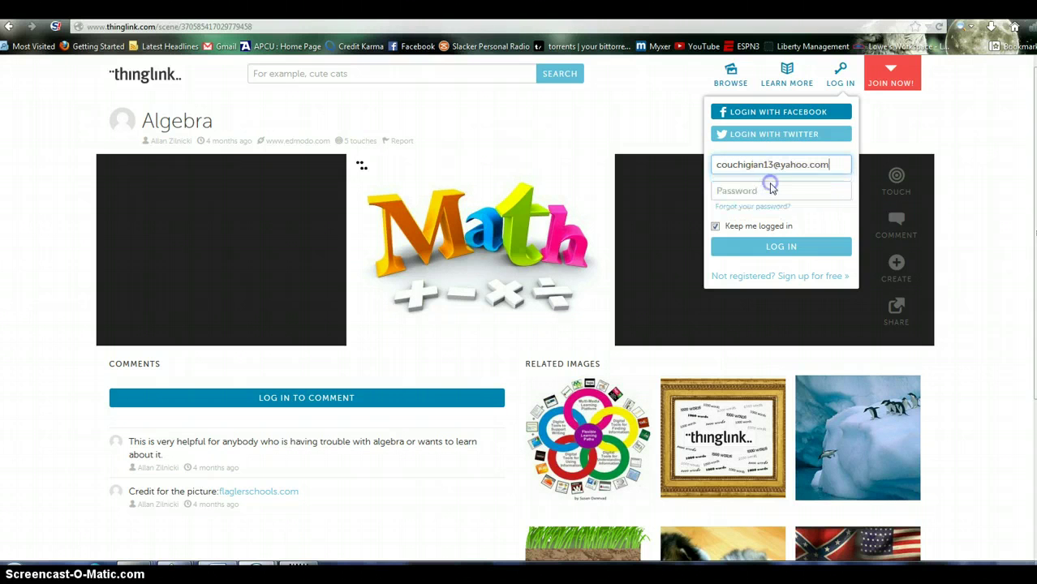
pyautogui.click(767, 190)
pyautogui.write('•••••••')
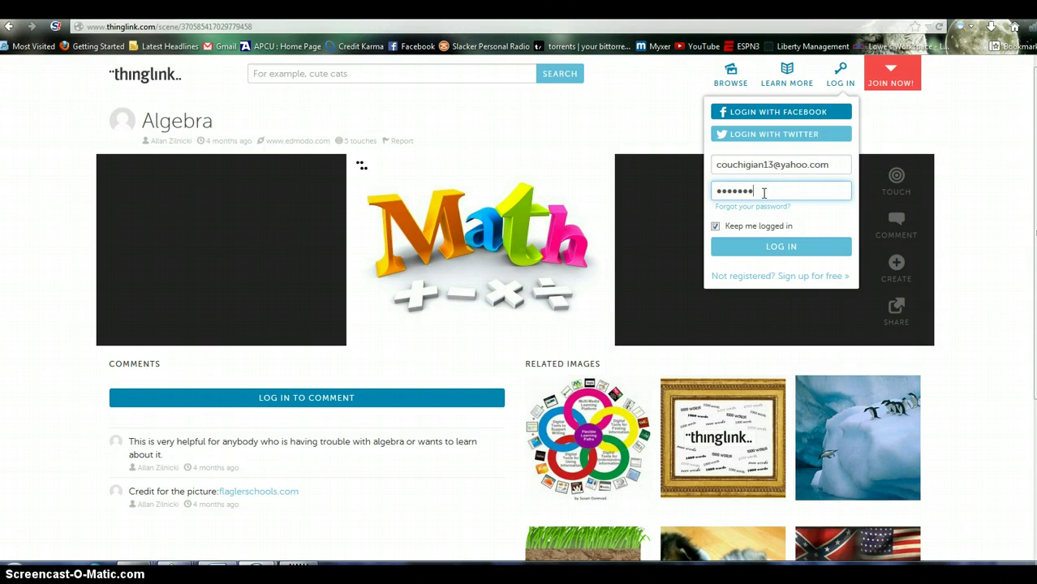
pyautogui.press('Return')
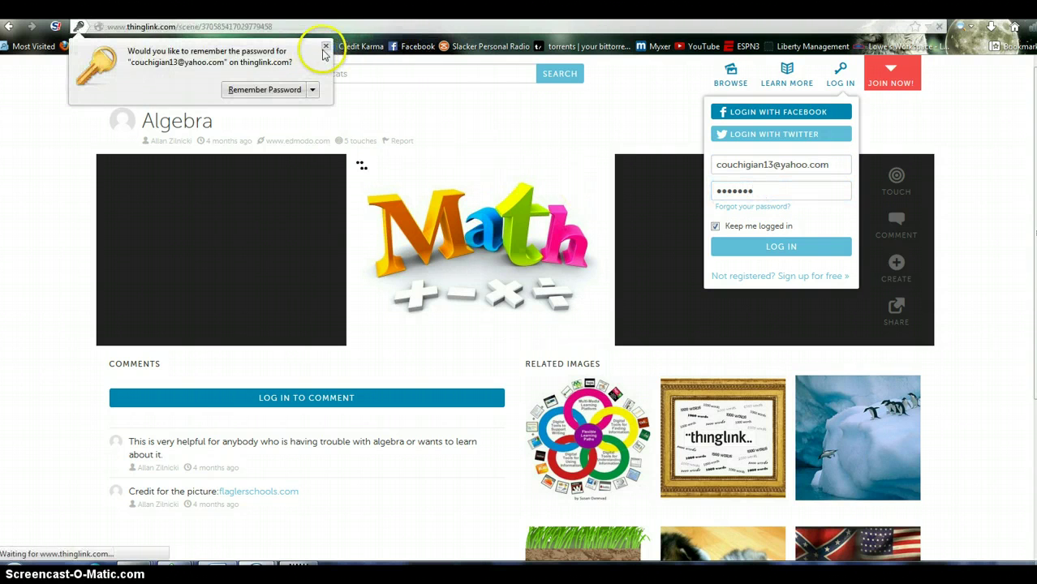
pyautogui.click(324, 48)
pyautogui.click(340, 165)
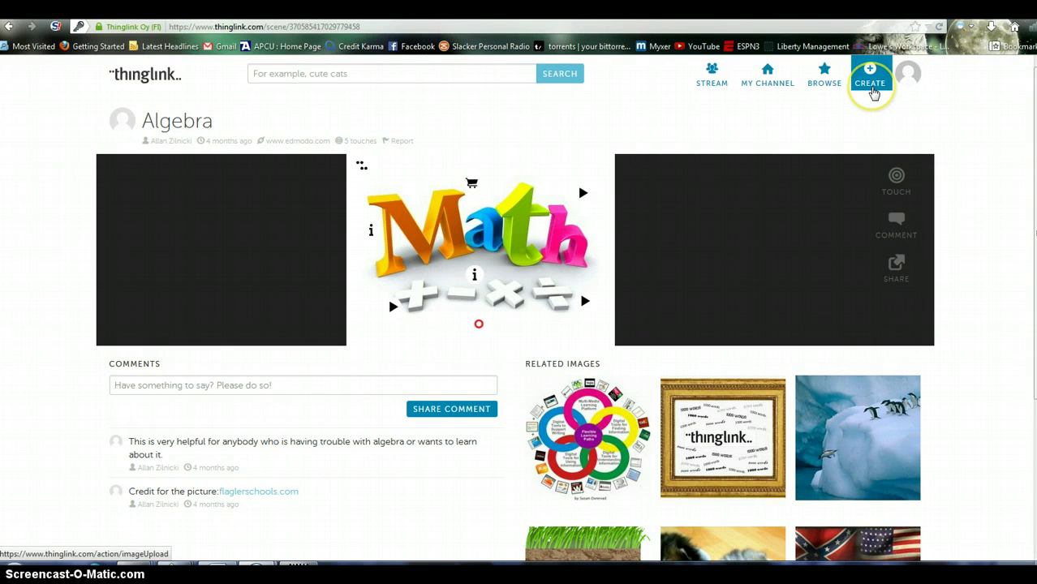
# - Open ThingLink's upload-from-hard-drive page, then move to the Google tab
pyautogui.click(873, 92)
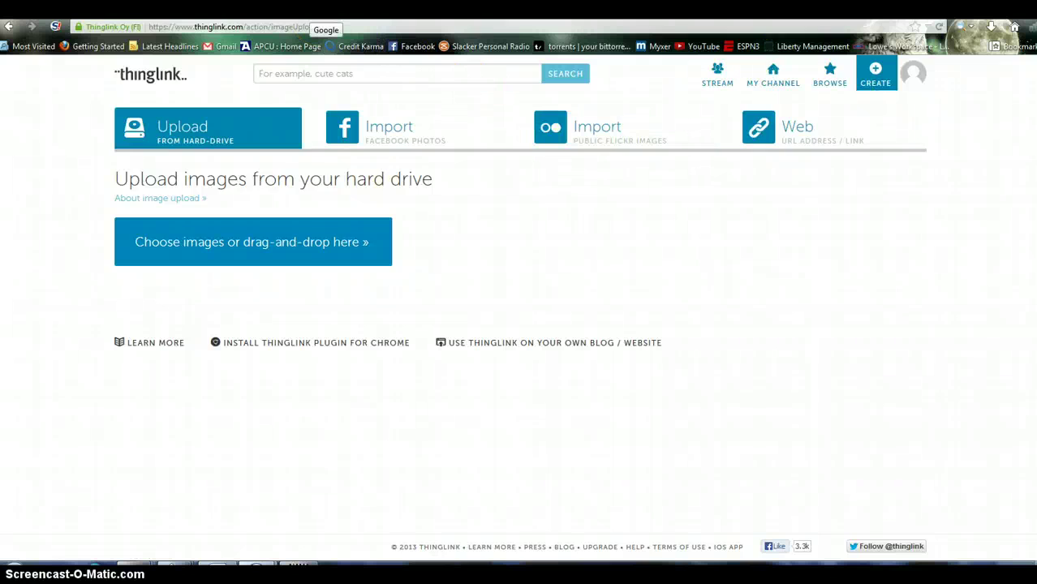
pyautogui.click(309, 11)
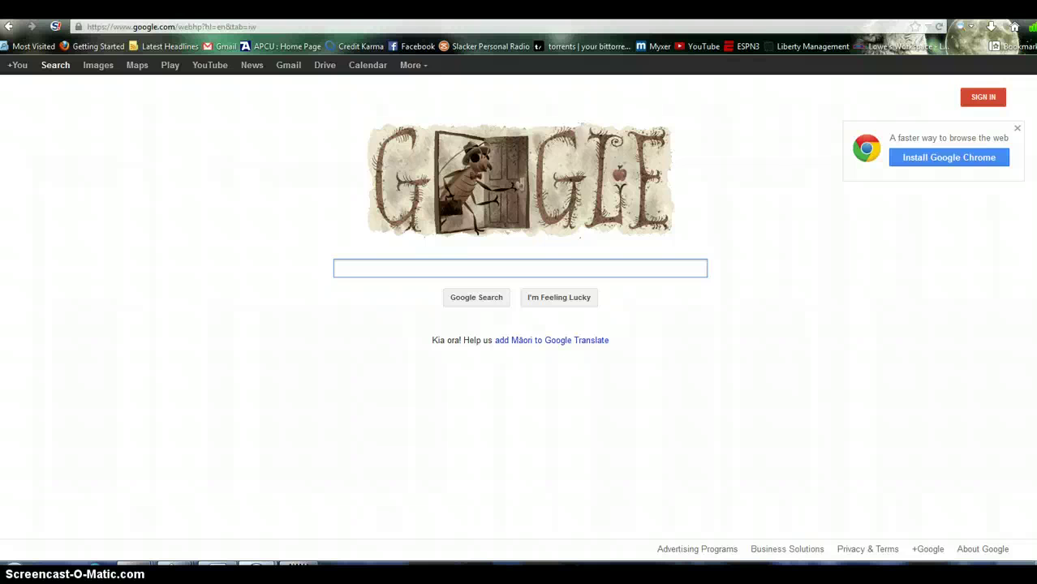
# - Search Google Images for 'transformations'
pyautogui.write('tran')
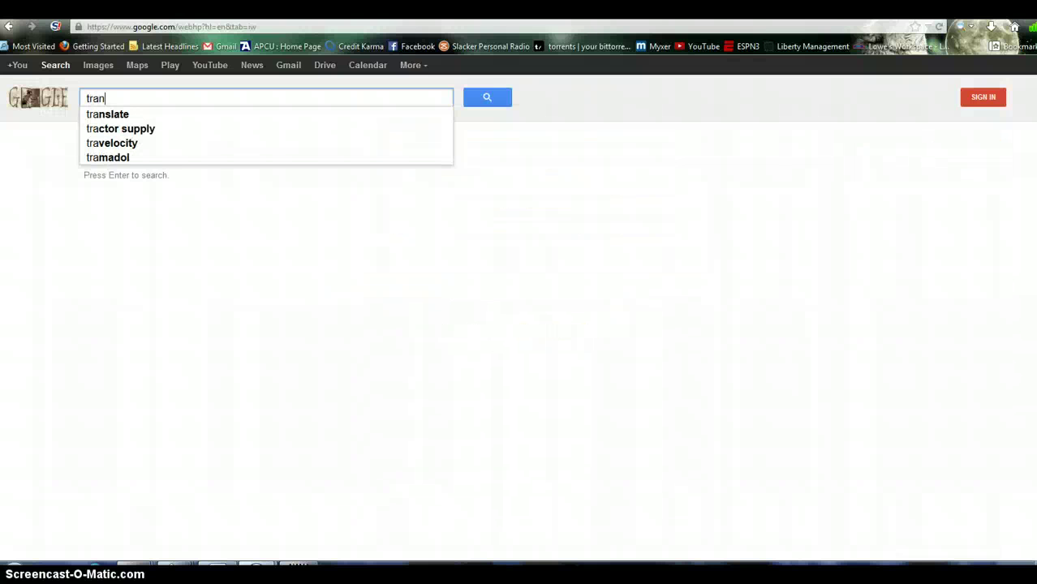
pyautogui.write('sformation')
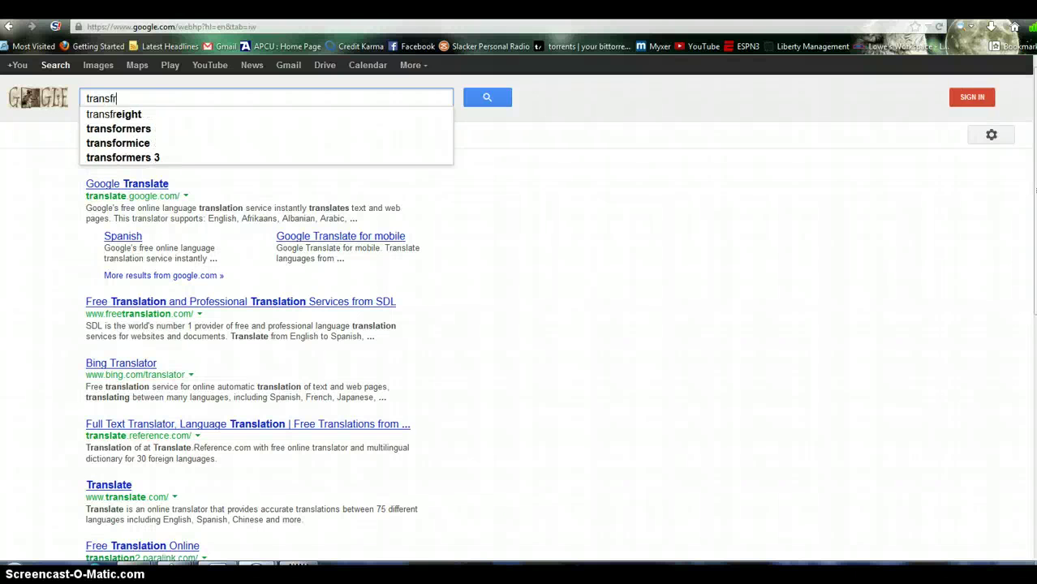
pyautogui.write('s')
pyautogui.press('Return')
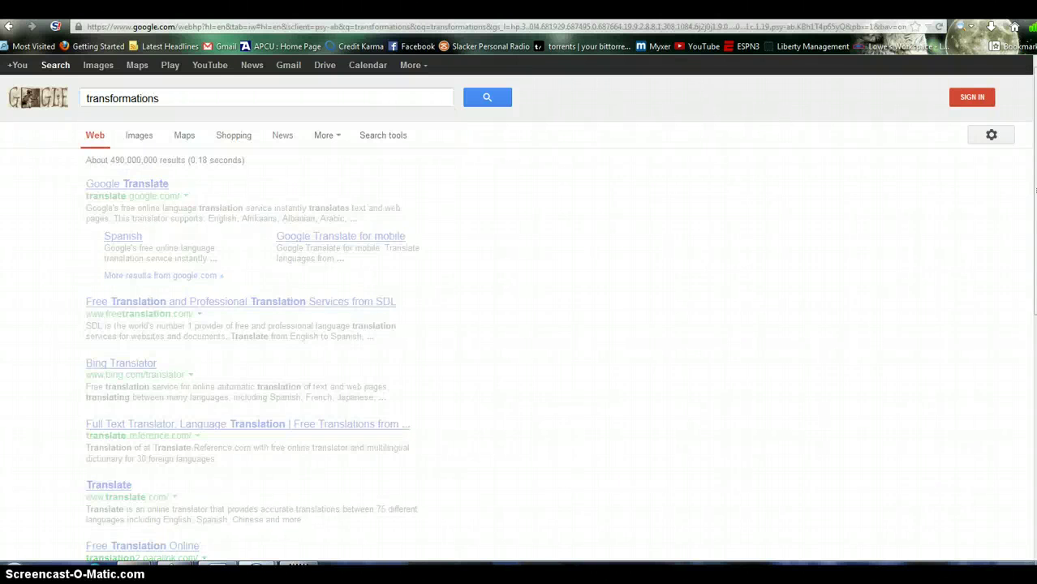
pyautogui.click(139, 135)
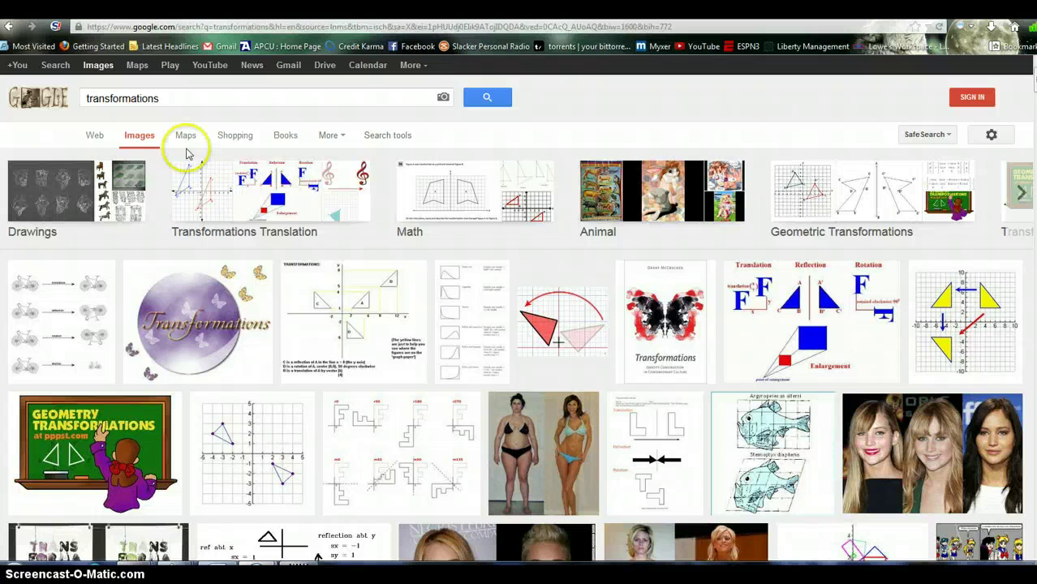
# - Refine the search to 'types of transformations in math' and preview the TRANSFORMATIONS image
pyautogui.click(86, 98)
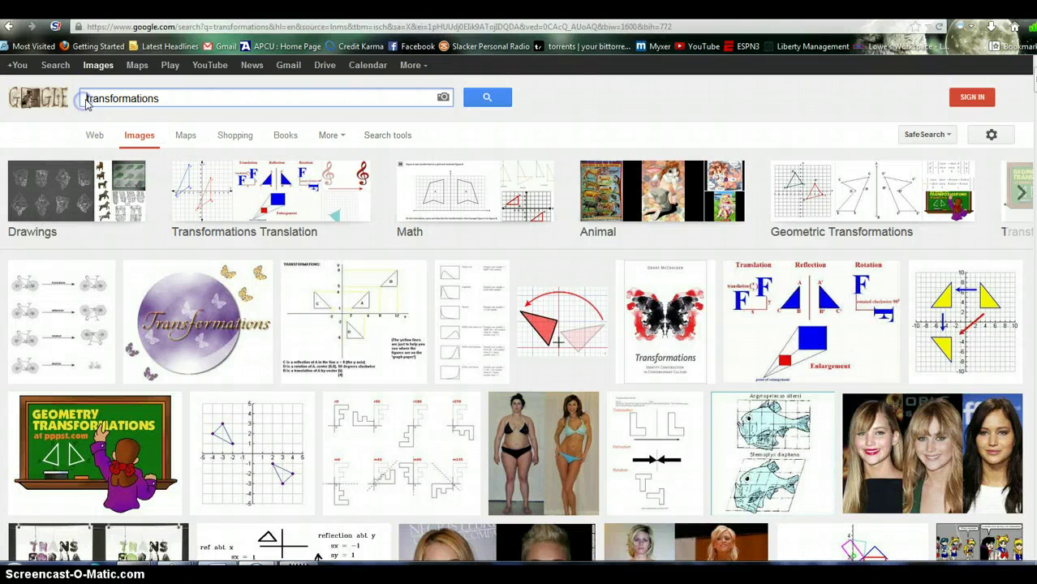
pyautogui.write('types of')
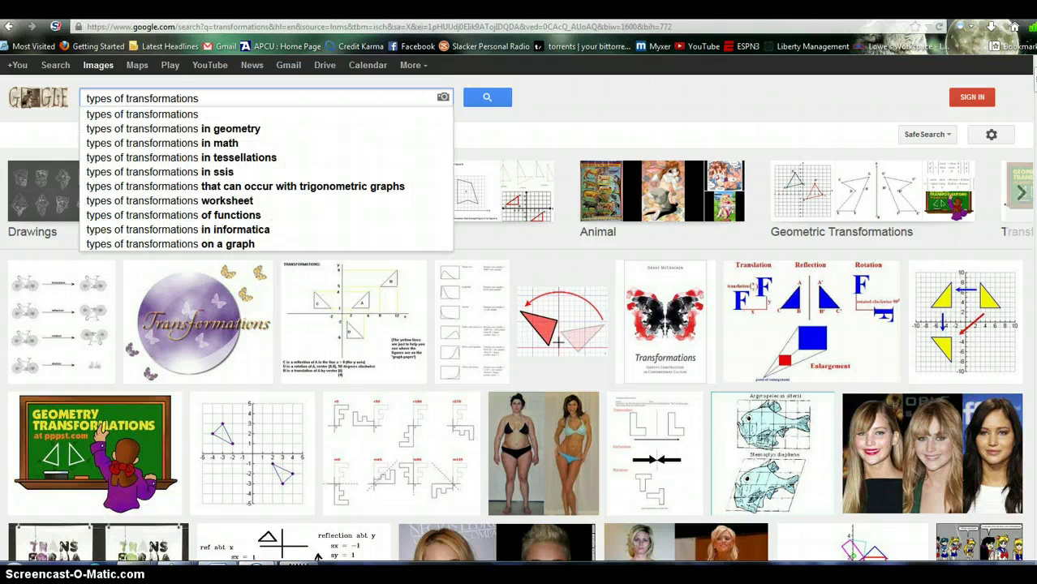
pyautogui.click(220, 143)
pyautogui.click(445, 118)
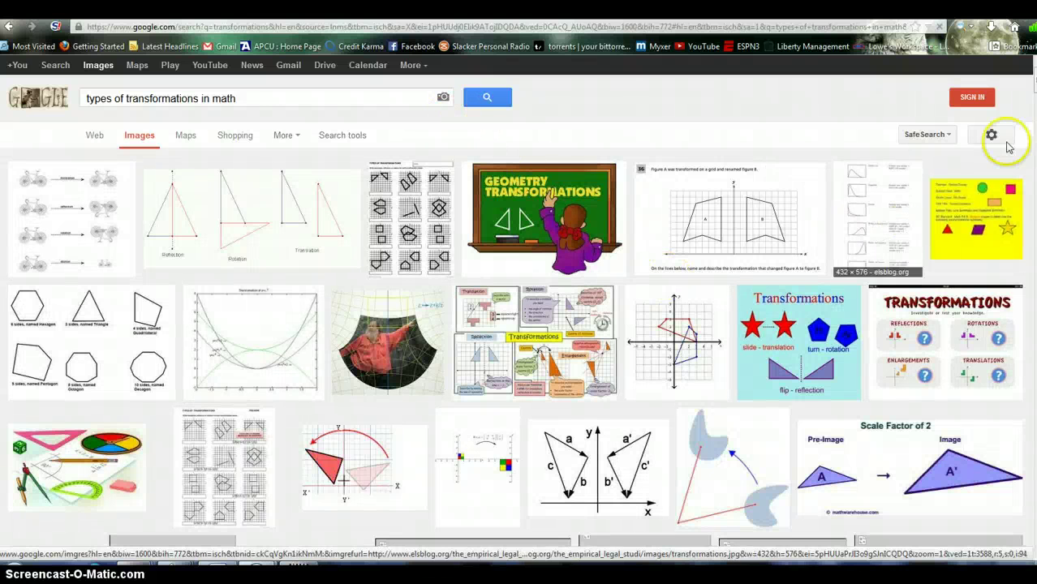
pyautogui.scroll(-1, 1033, 81)
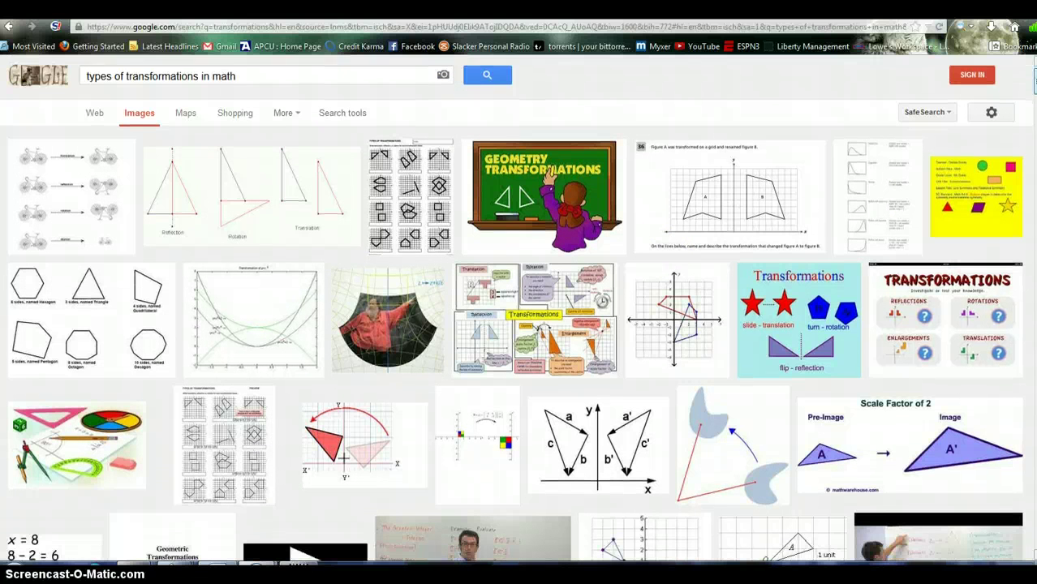
pyautogui.scroll(-3, 1033, 81)
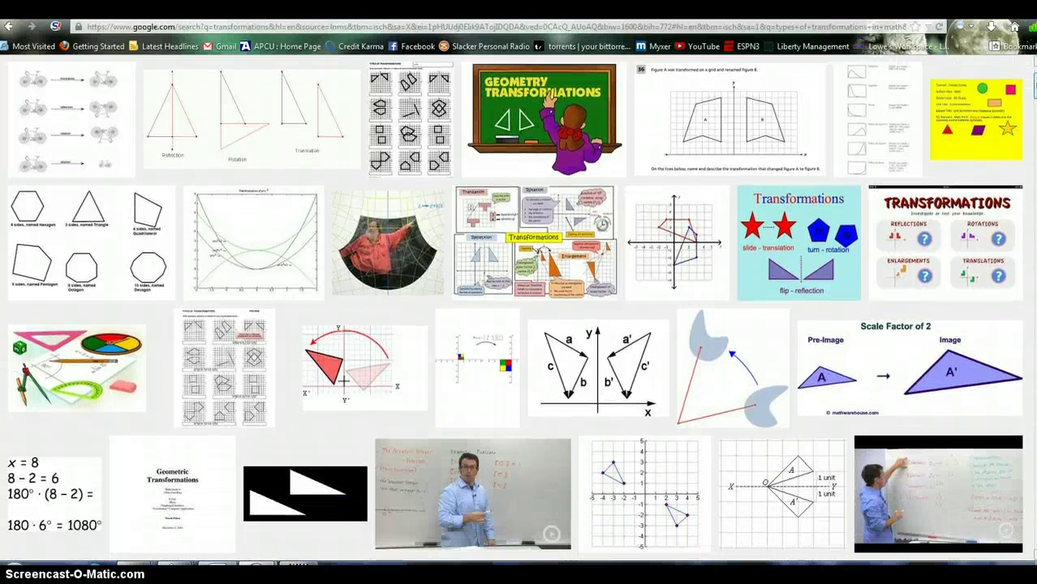
pyautogui.scroll(-12, 1033, 81)
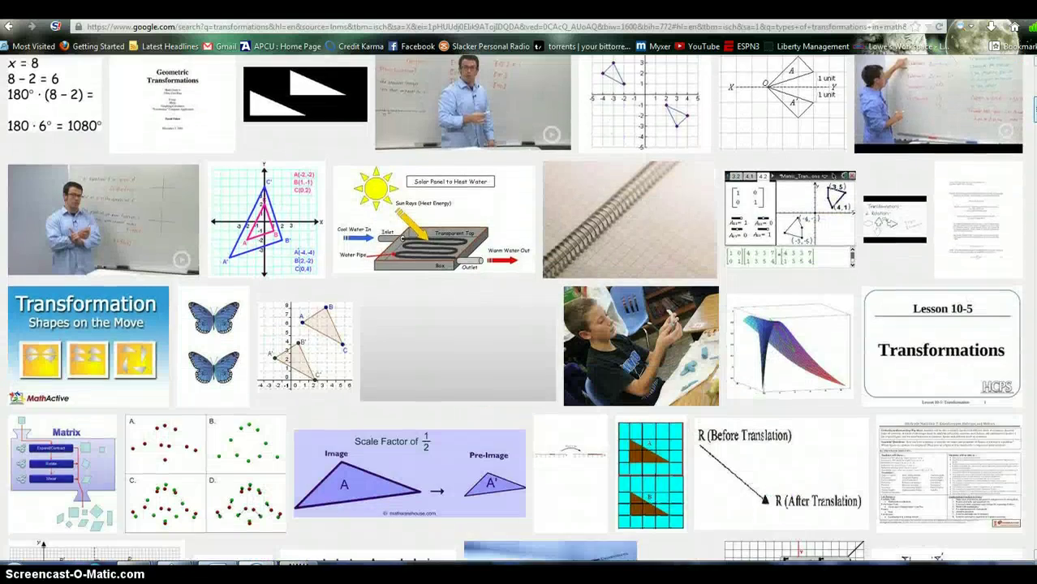
pyautogui.scroll(-9, 520, 309)
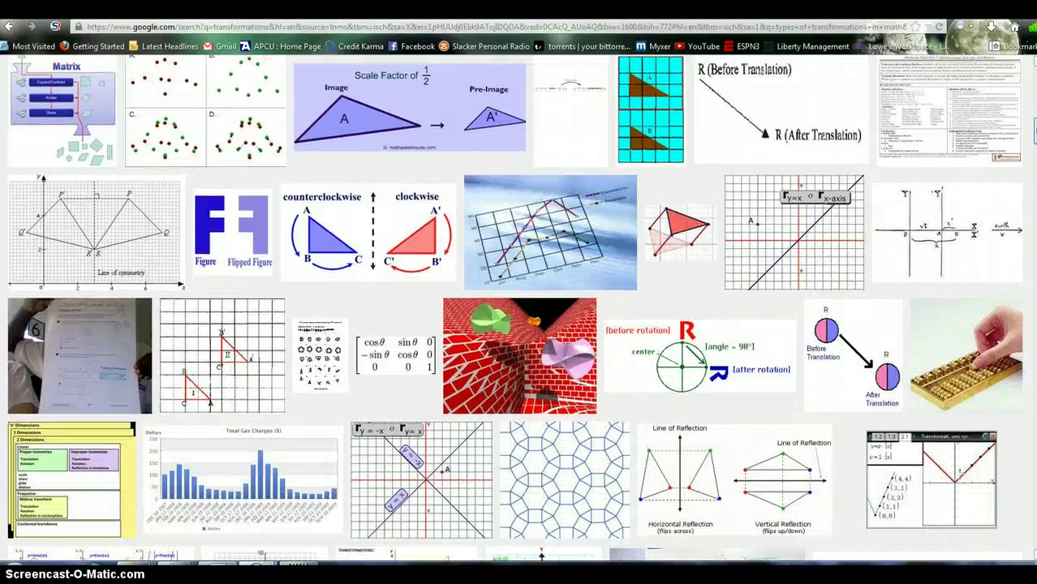
pyautogui.scroll(-4, 520, 308)
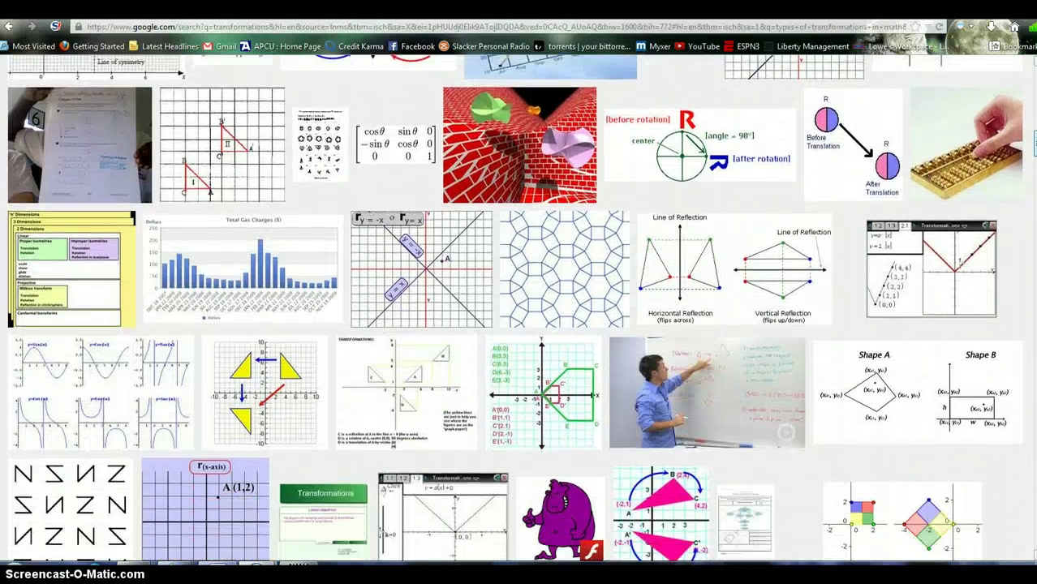
pyautogui.scroll(-2, 519, 309)
pyautogui.scroll(1, 519, 308)
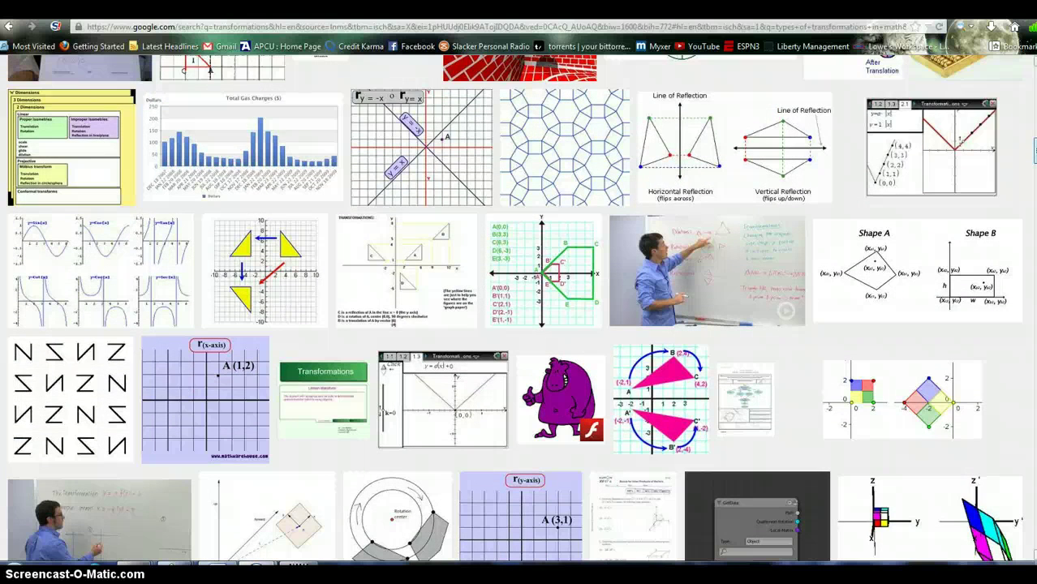
pyautogui.scroll(-10, 519, 308)
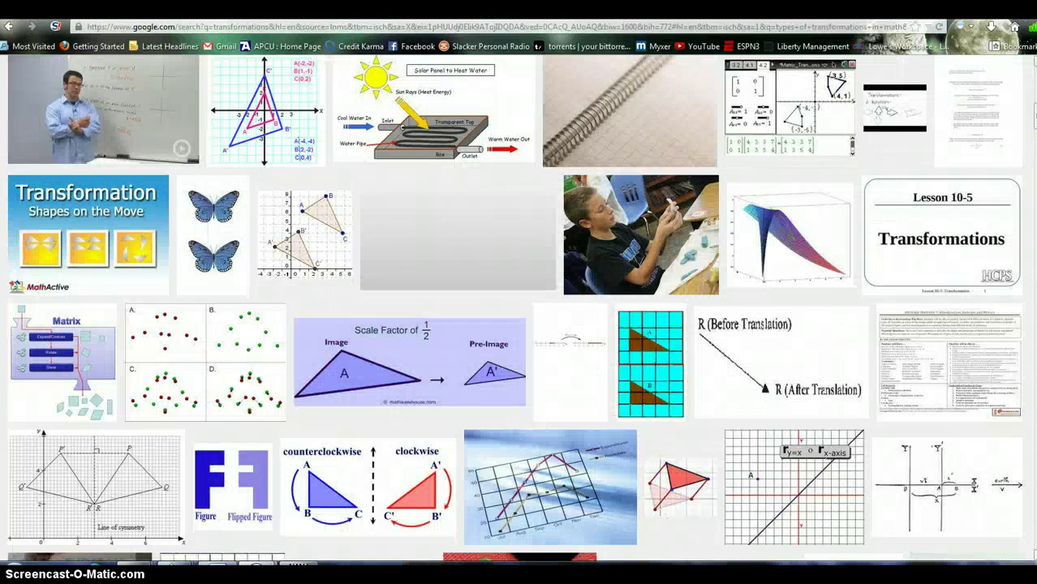
pyautogui.scroll(5, 519, 308)
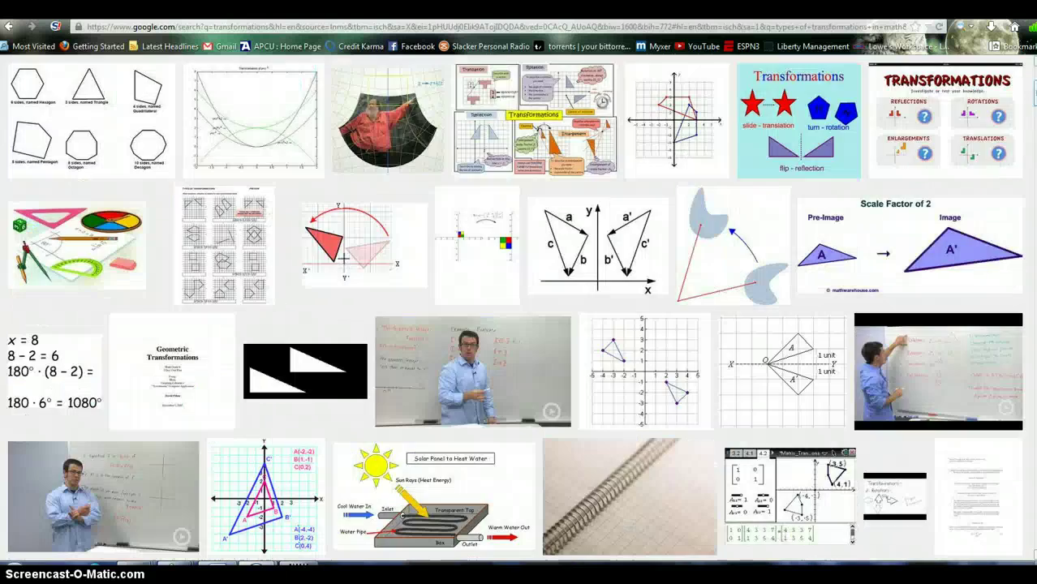
pyautogui.click(976, 127)
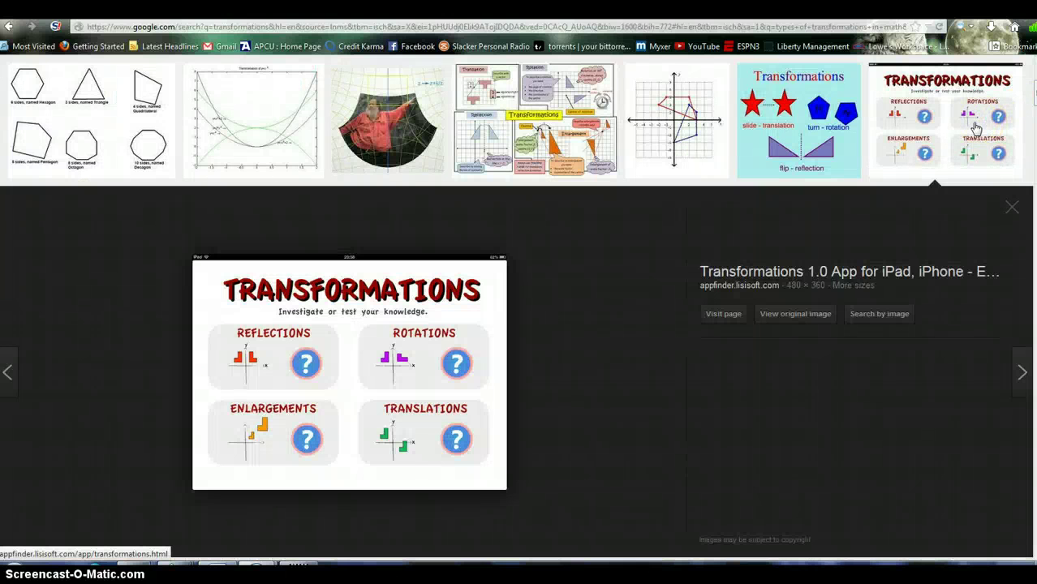
# - Save the TRANSFORMATIONS image to the Desktop as 1642-1-transformations
pyautogui.rightClick(324, 325)
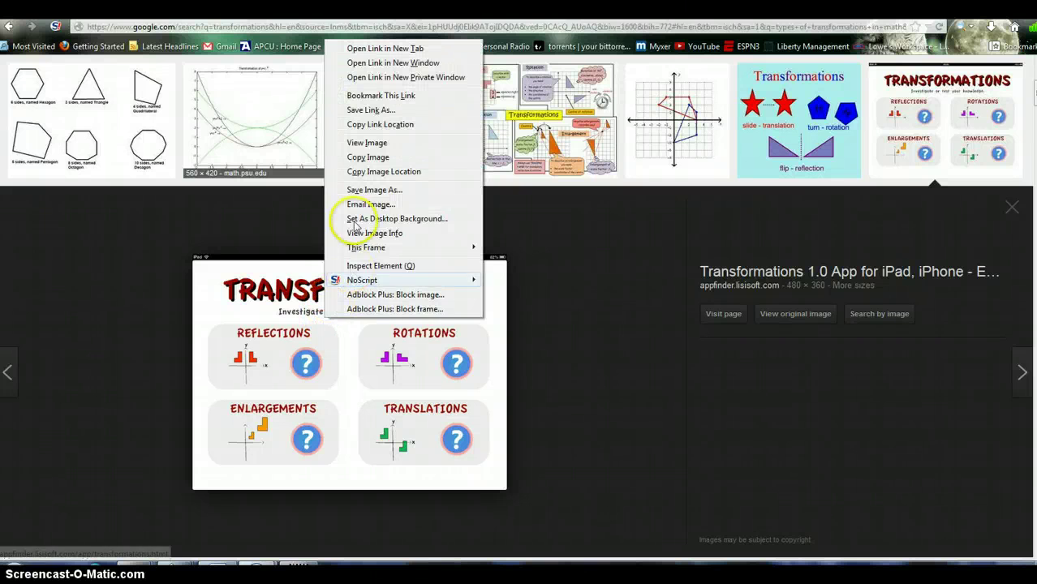
pyautogui.click(365, 193)
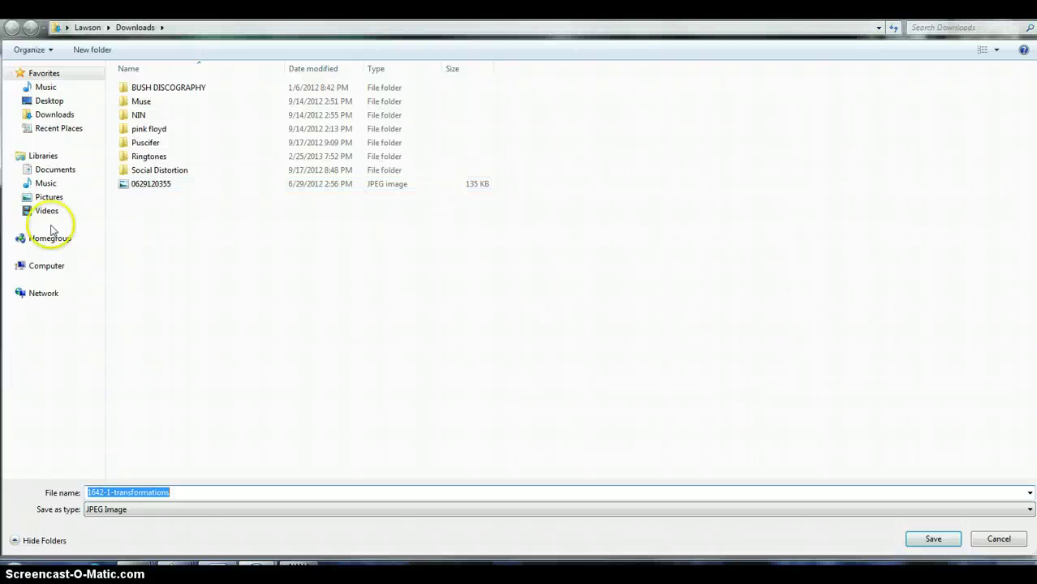
pyautogui.click(46, 99)
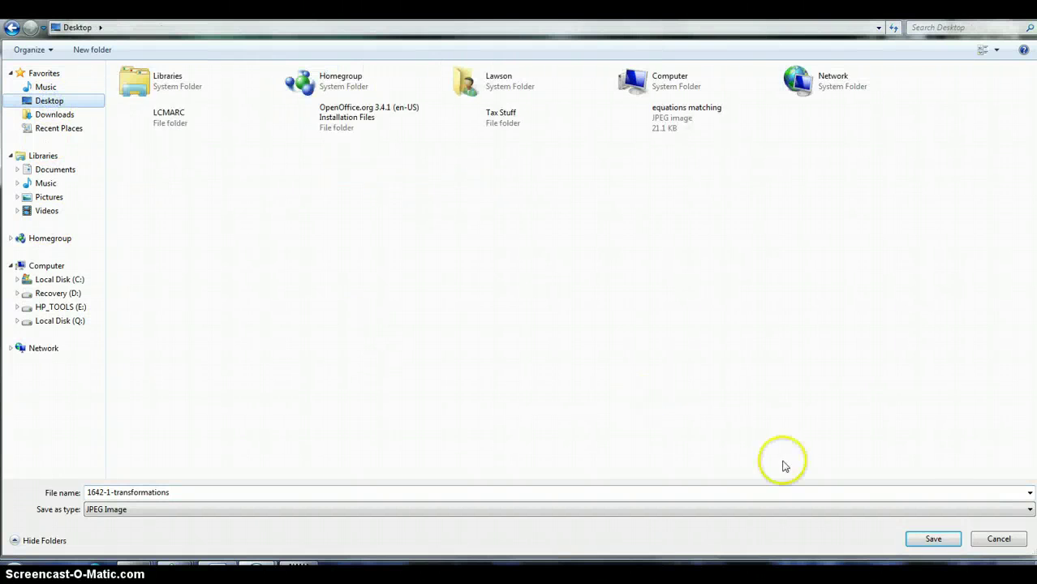
pyautogui.click(920, 542)
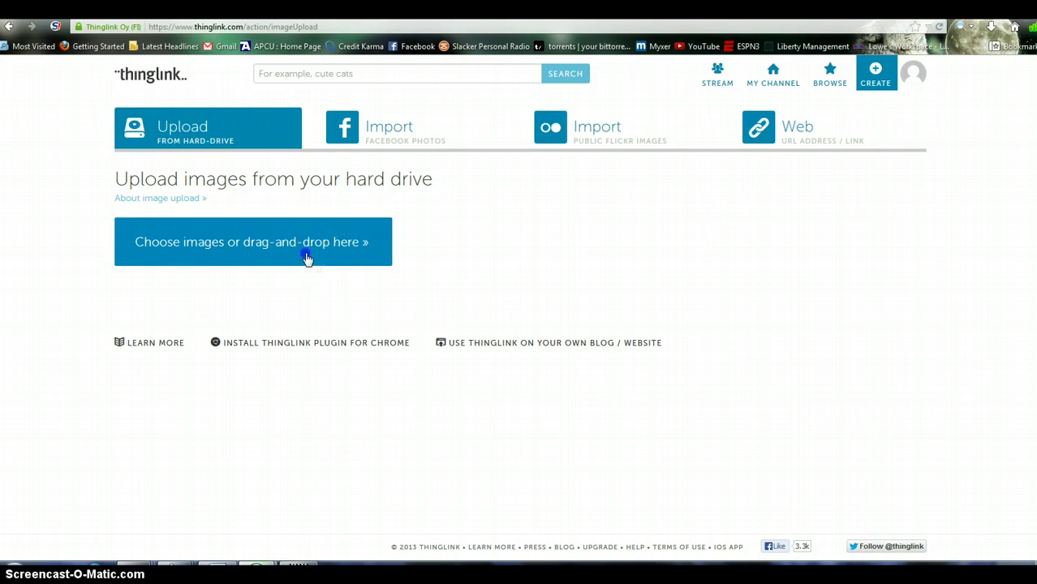
# - Upload 1642-1-transformations.jpg from the Desktop into the ThingLink tag editor
pyautogui.click(306, 257)
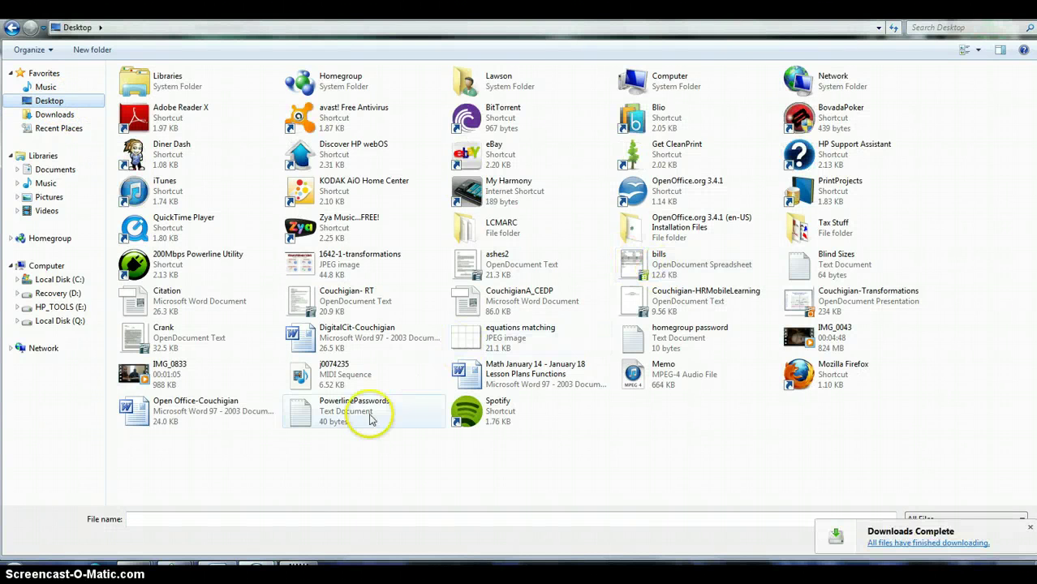
pyautogui.doubleClick(311, 266)
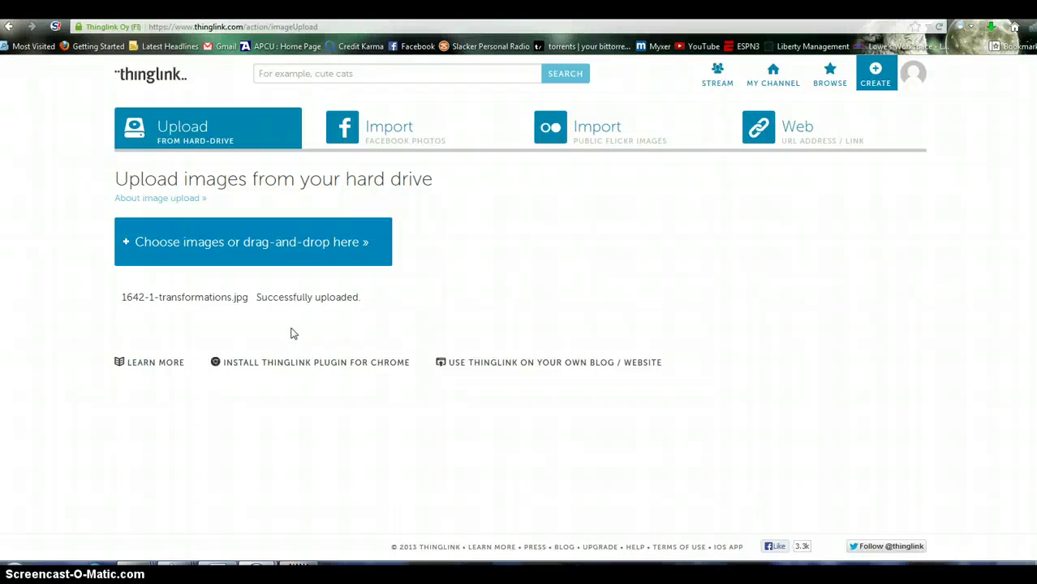
pyautogui.click(301, 296)
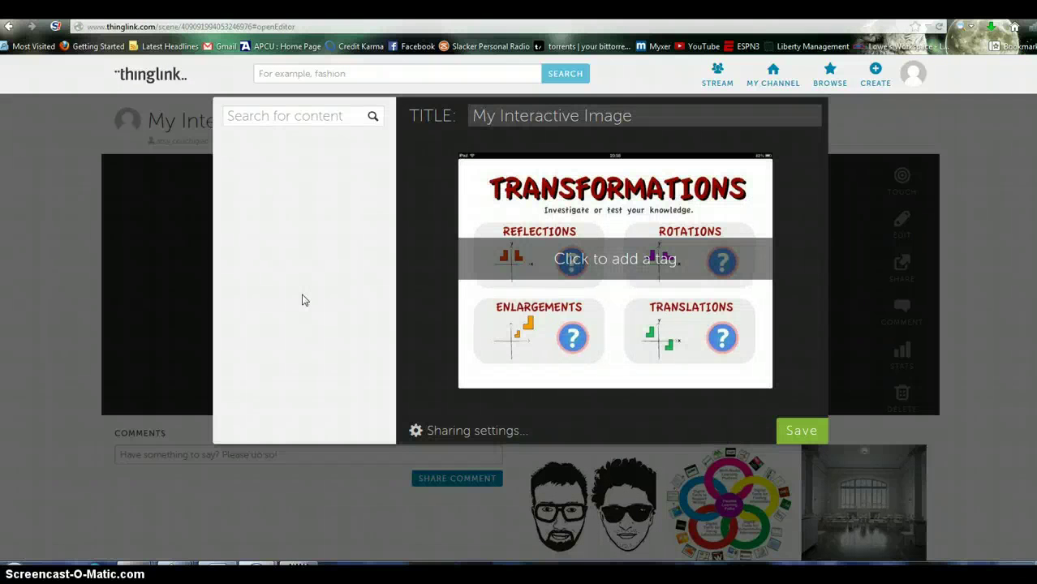
# - Replace the title 'My Interactive Image' with 'Transformations', then move to the BagTheWeb tab
pyautogui.click(528, 120)
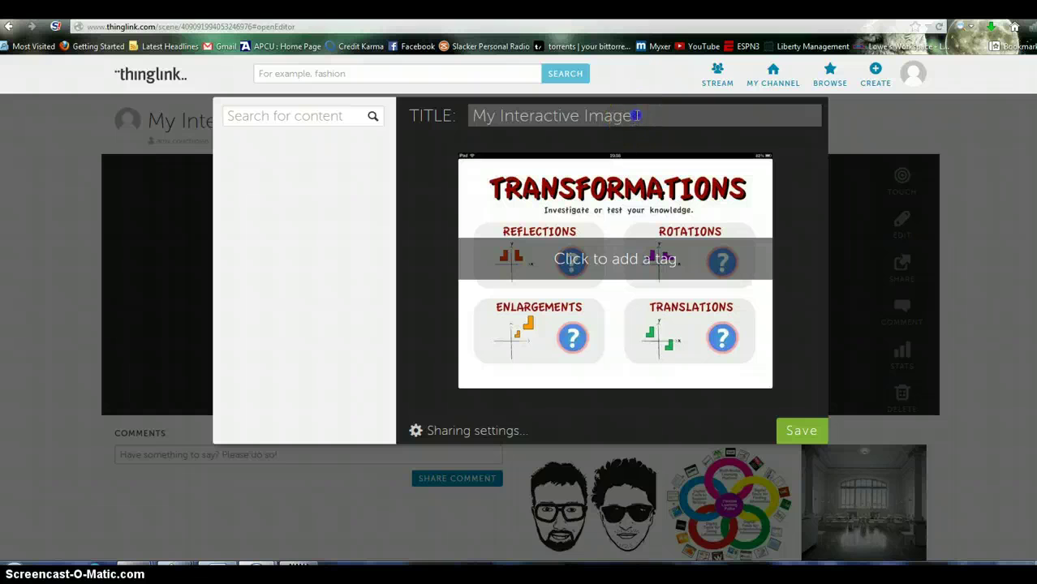
pyautogui.moveTo(633, 119); pyautogui.dragTo(457, 138)
pyautogui.write('Tra')
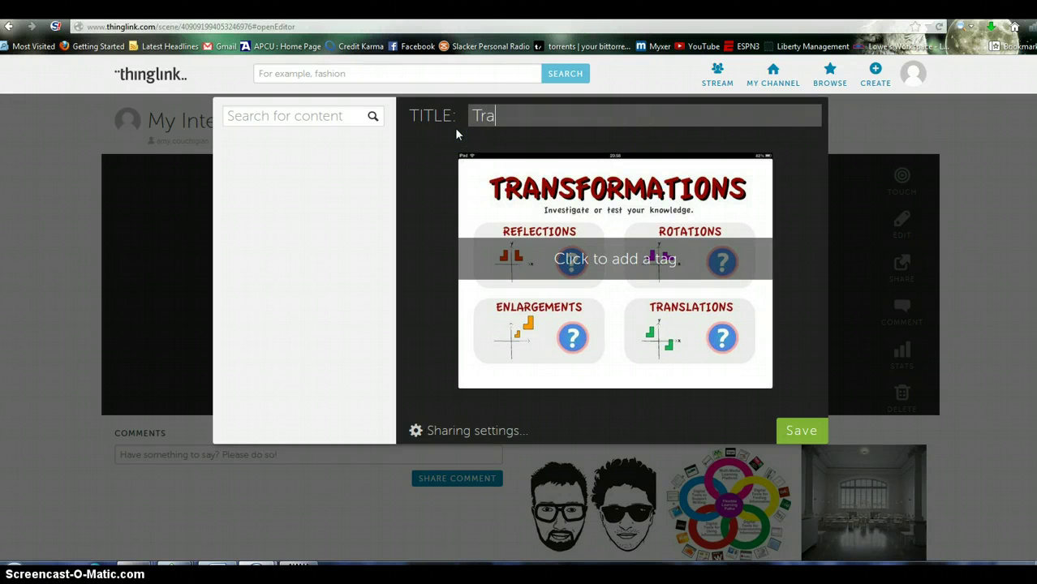
pyautogui.write('nsformations')
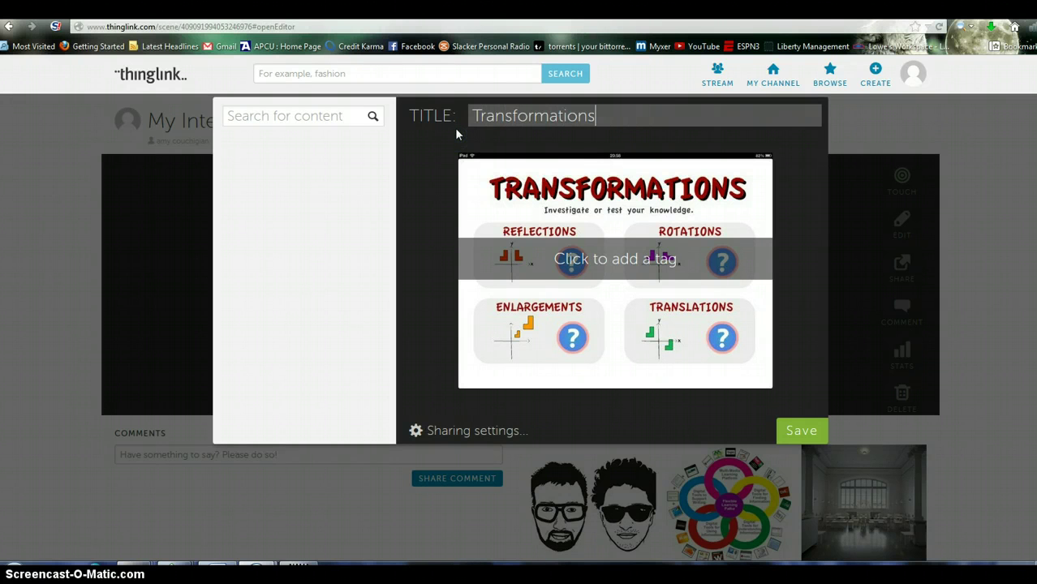
pyautogui.click(465, 192)
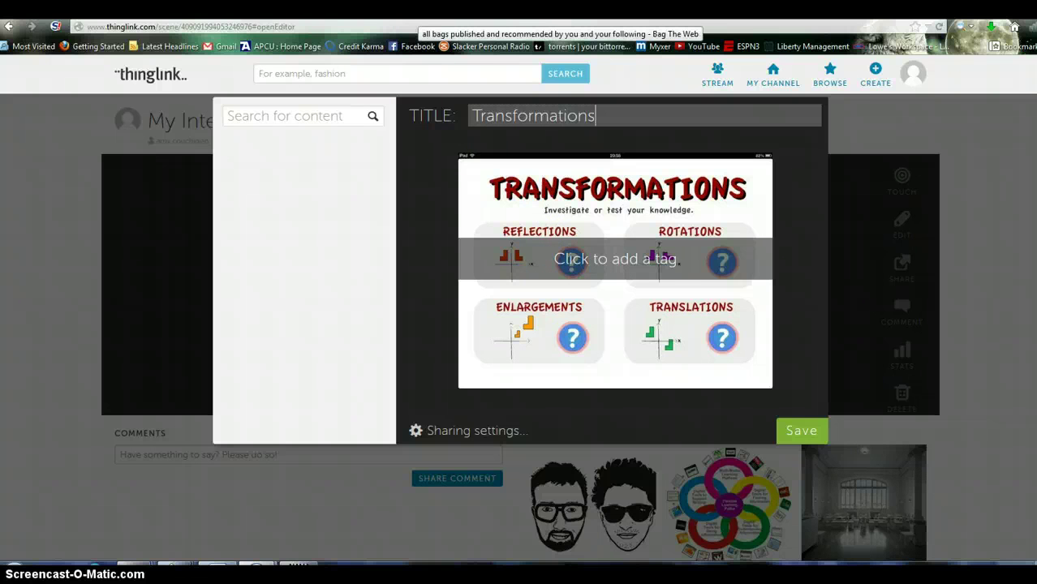
pyautogui.click(421, 9)
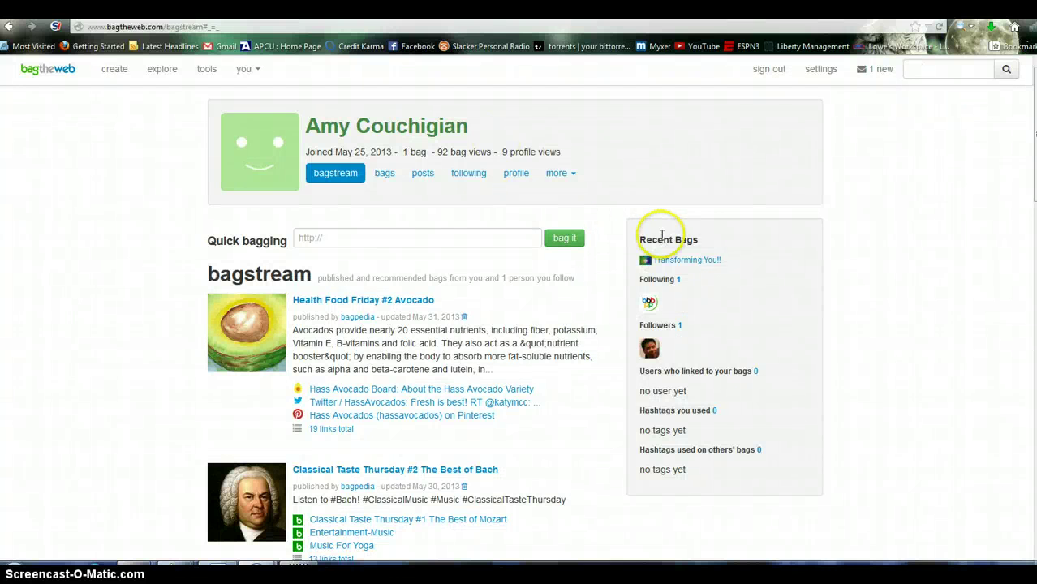
# - Open the 'Transforming You!!' bag and copy its mathwarehouse.com transformations link address
pyautogui.click(672, 261)
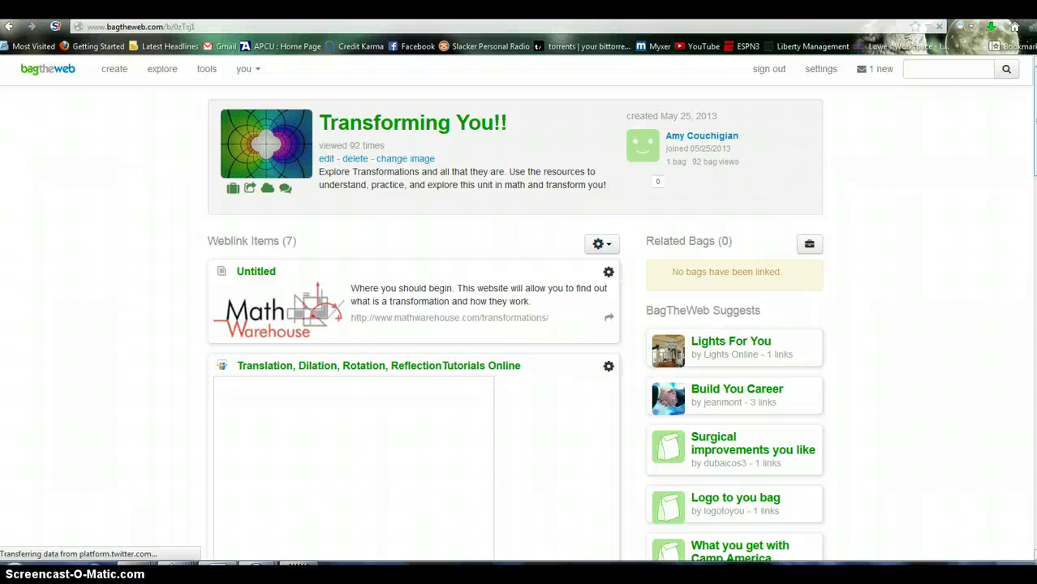
pyautogui.scroll(-1, 540, 315)
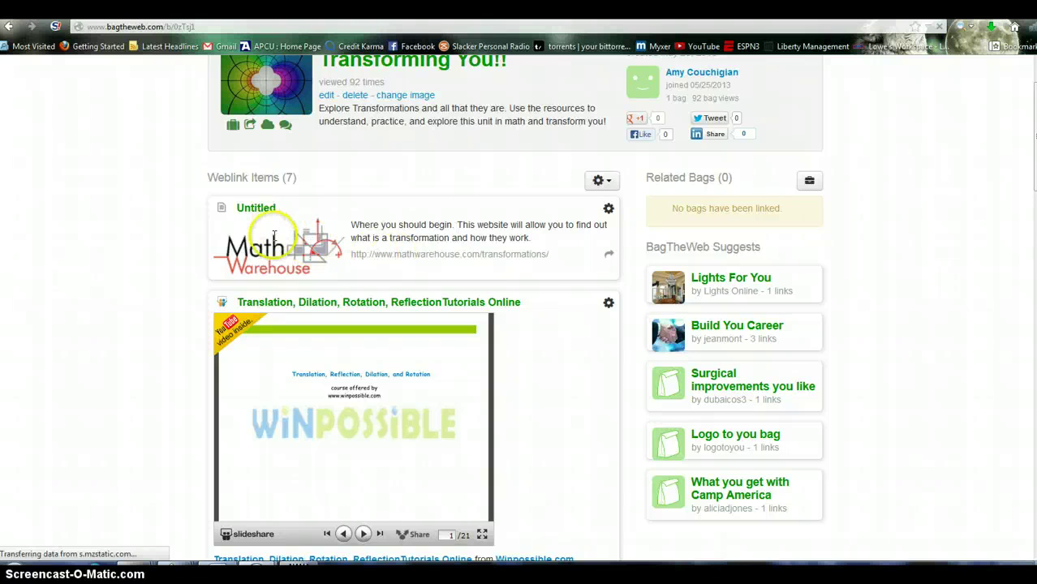
pyautogui.tripleClick(555, 254)
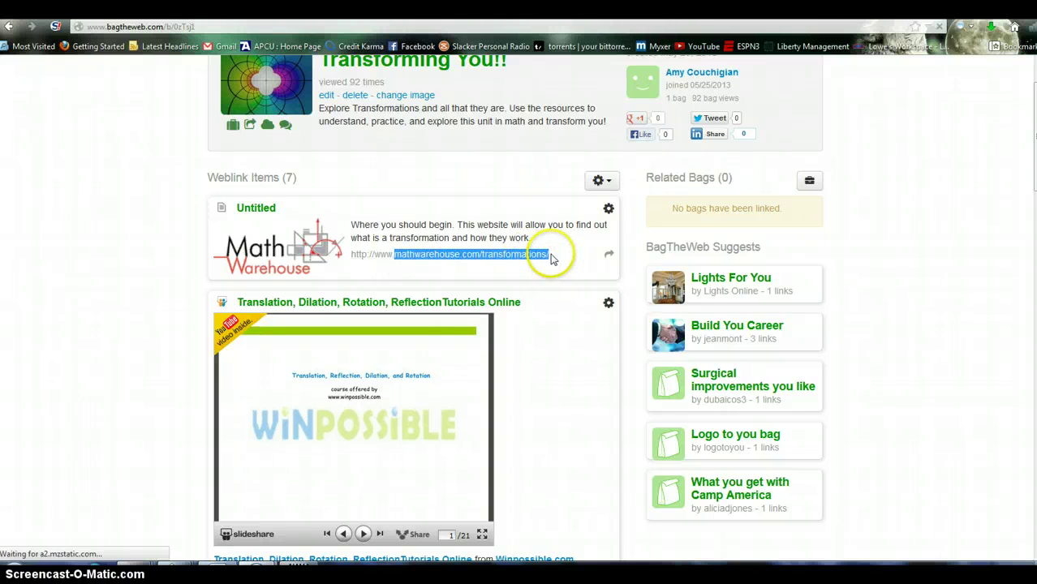
pyautogui.click(551, 258)
pyautogui.moveTo(552, 258); pyautogui.dragTo(351, 257)
pyautogui.rightClick(369, 262)
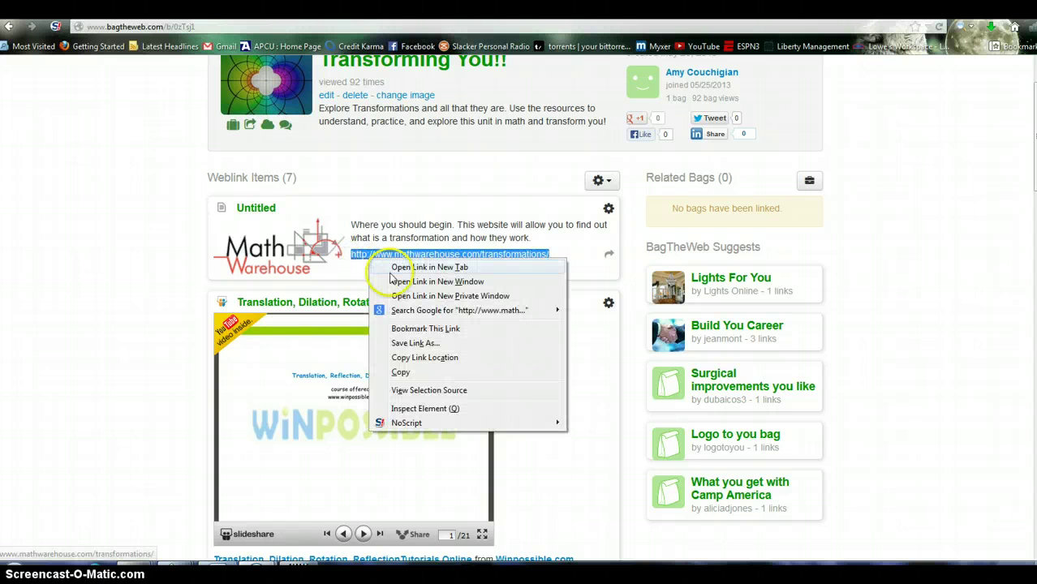
pyautogui.click(405, 372)
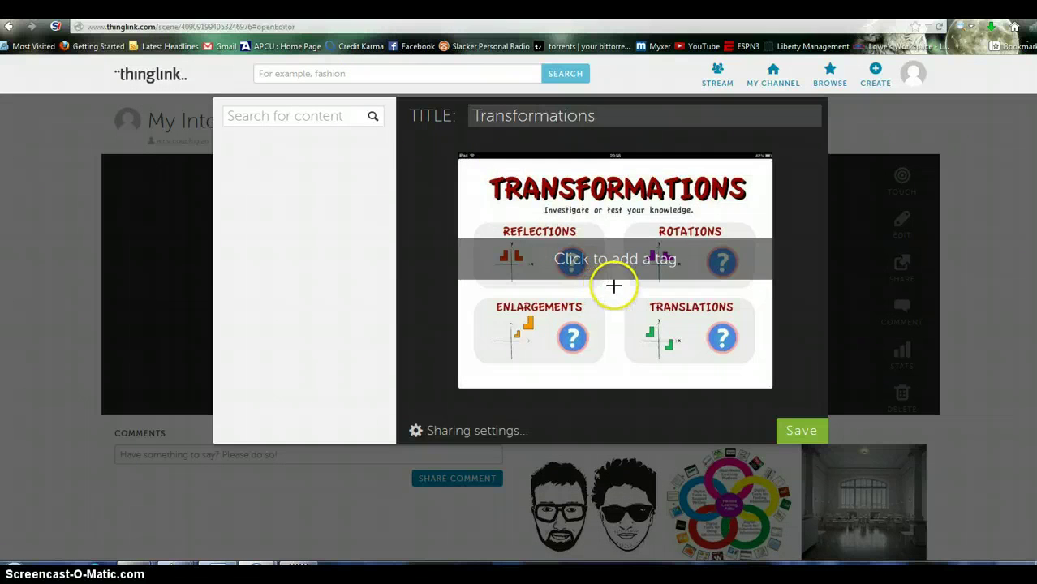
# - Place a red-ring tag at the image centre linking to Math Warehouse's transformations page, described 'All about Transformations'
pyautogui.click(614, 286)
pyautogui.click(231, 344)
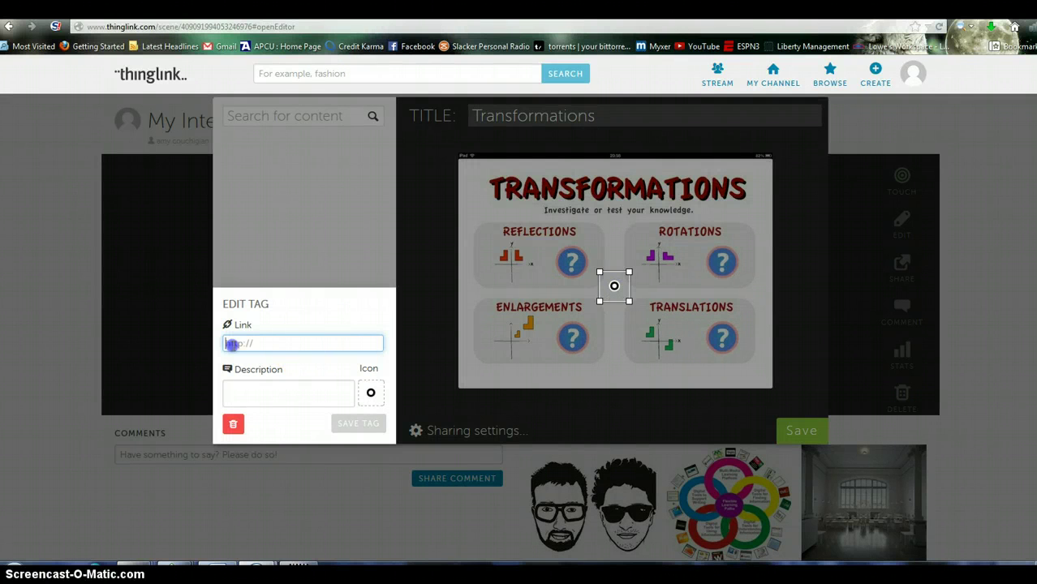
pyautogui.hotkey('ctrl', 'v')
pyautogui.click(243, 390)
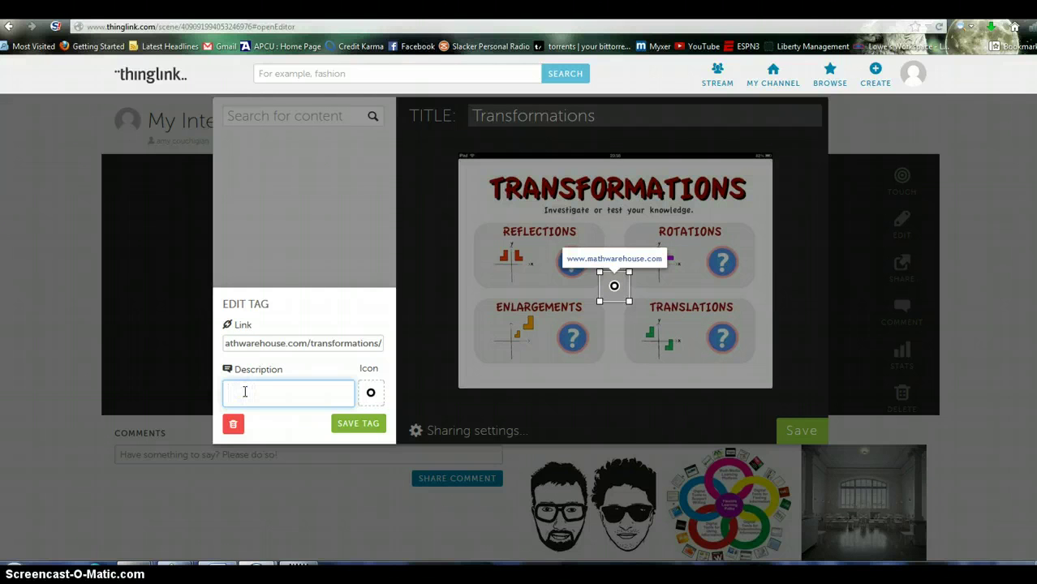
pyautogui.write('All about Transformations')
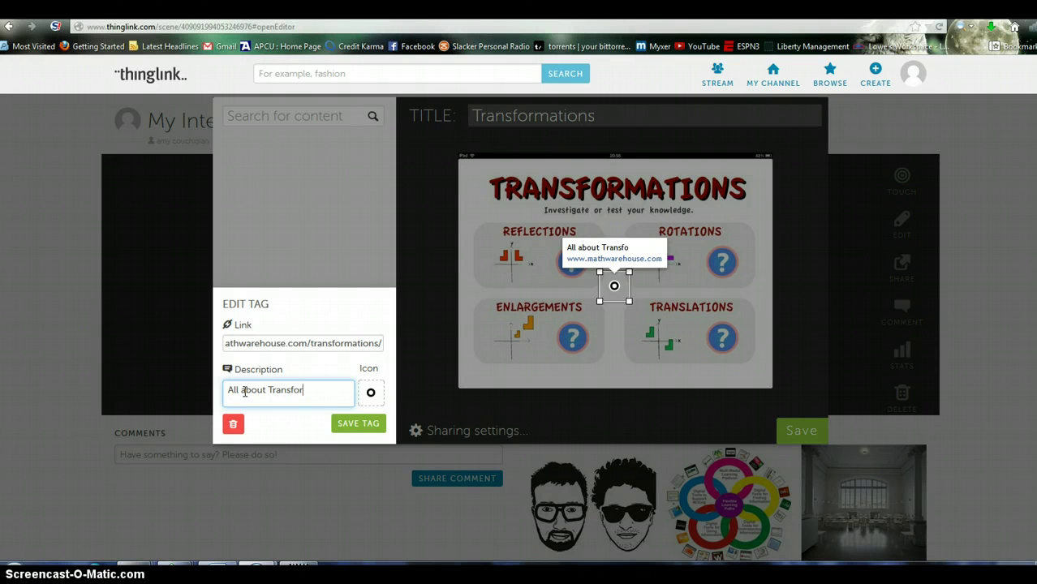
pyautogui.click(371, 393)
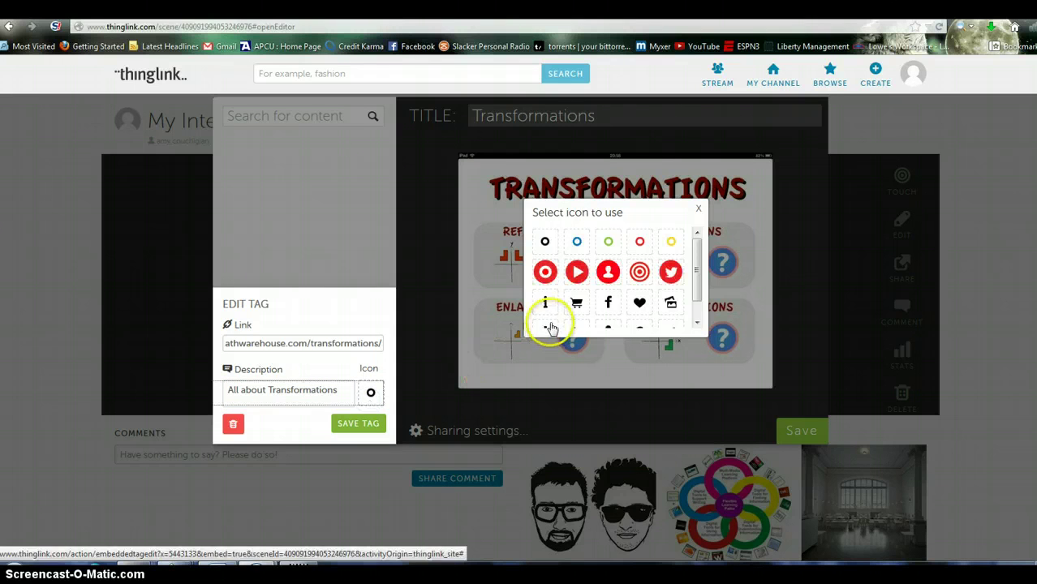
pyautogui.click(640, 243)
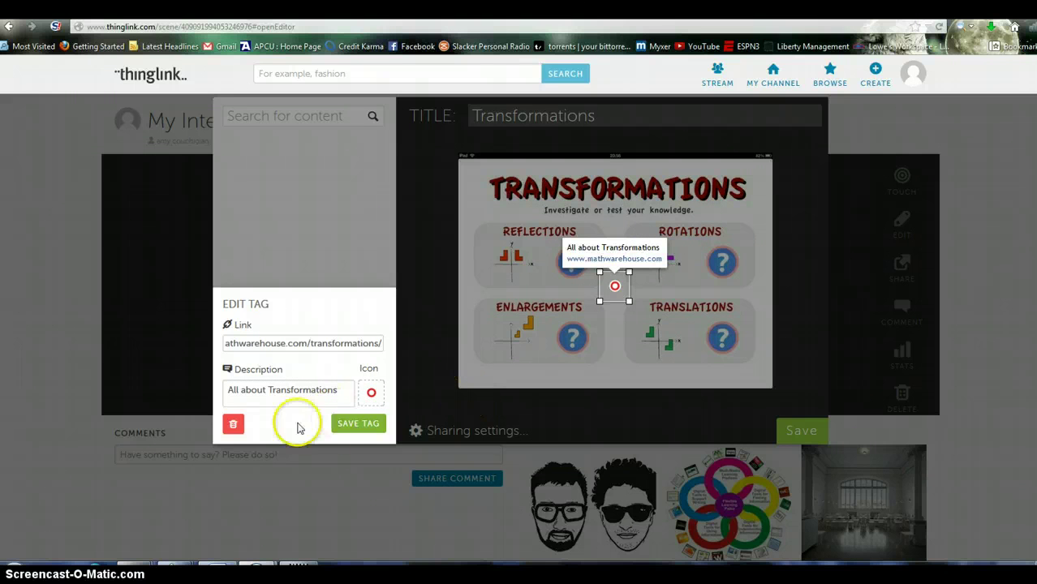
pyautogui.click(350, 426)
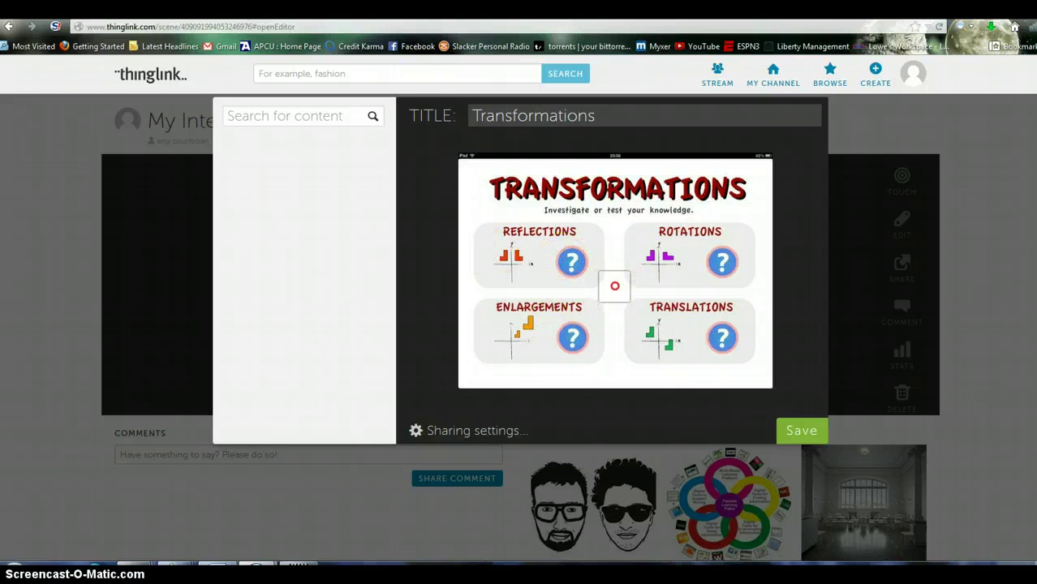
# - Copy the Winpossible slideshare tutorial address from the Transforming You!! bag page
pyautogui.click(471, 13)
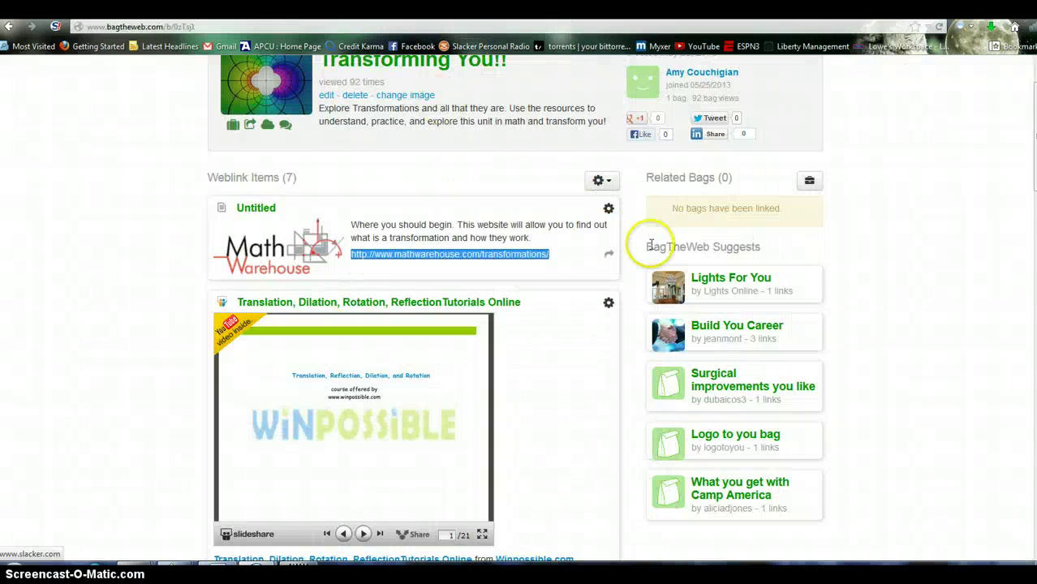
pyautogui.scroll(-4, 1003, 228)
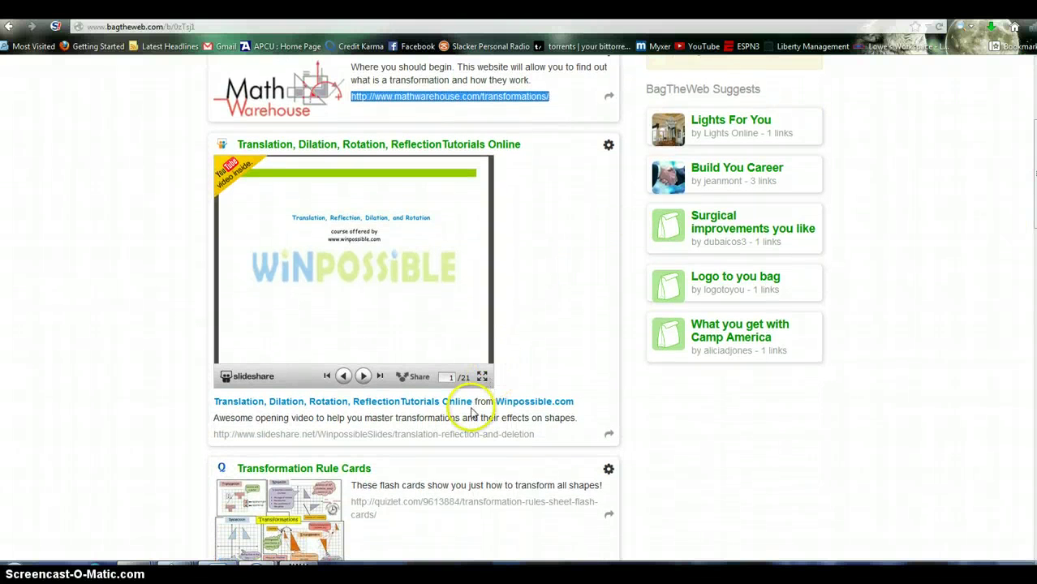
pyautogui.moveTo(208, 434); pyautogui.dragTo(496, 452)
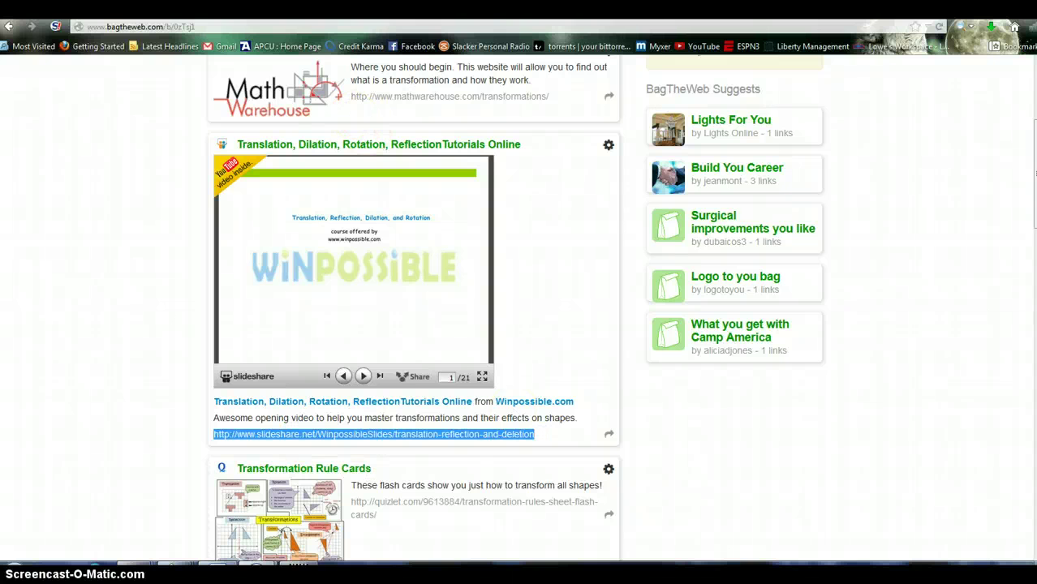
pyautogui.click(357, 9)
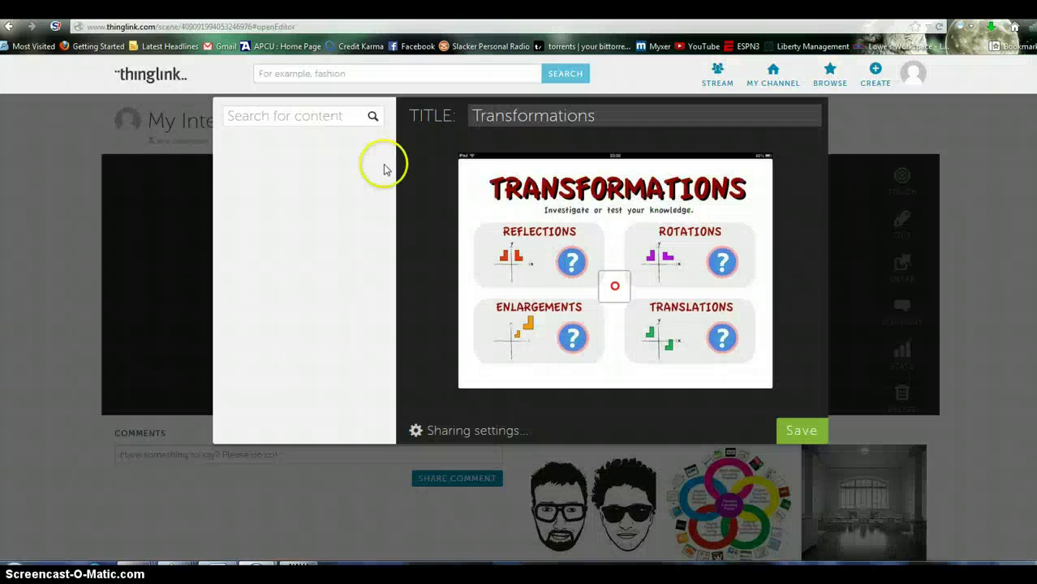
# - Save a play-icon 'Video' tag between Reflections and Rotations linking to the slideshare tutorial
pyautogui.click(612, 243)
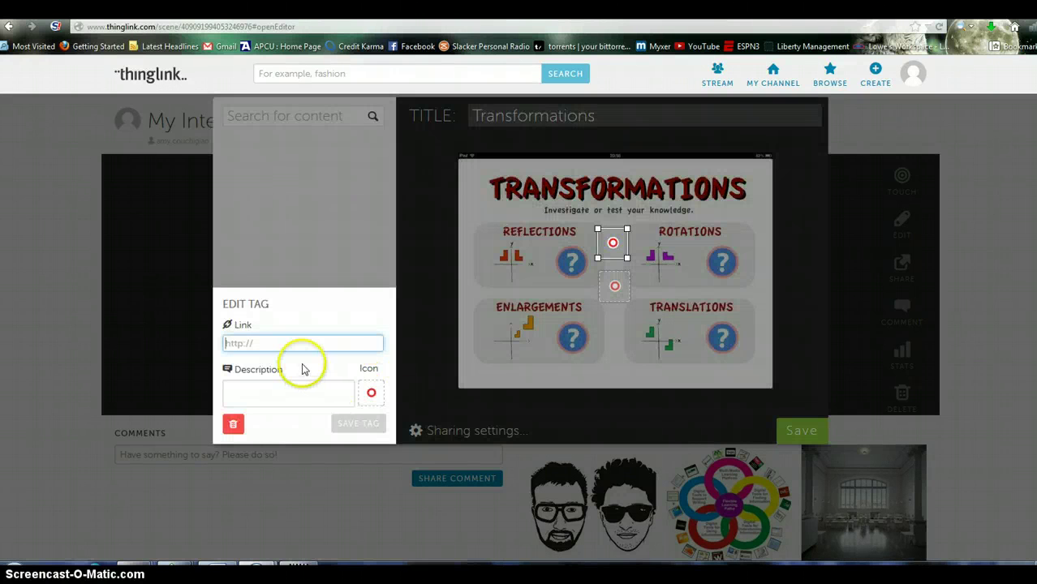
pyautogui.hotkey('ctrl', 'v')
pyautogui.click(267, 396)
pyautogui.write('Vi')
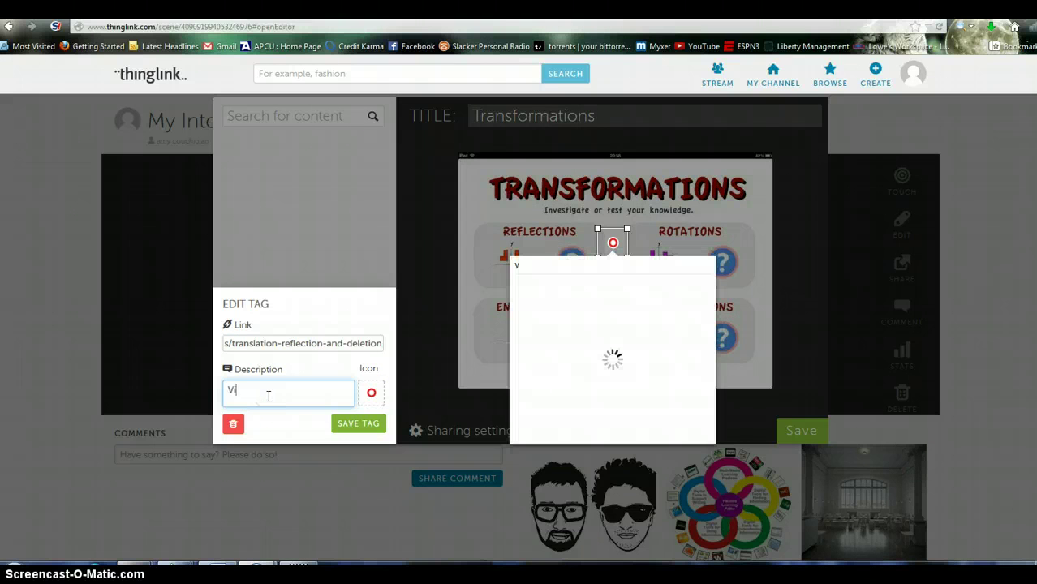
pyautogui.write('deo')
pyautogui.click(370, 393)
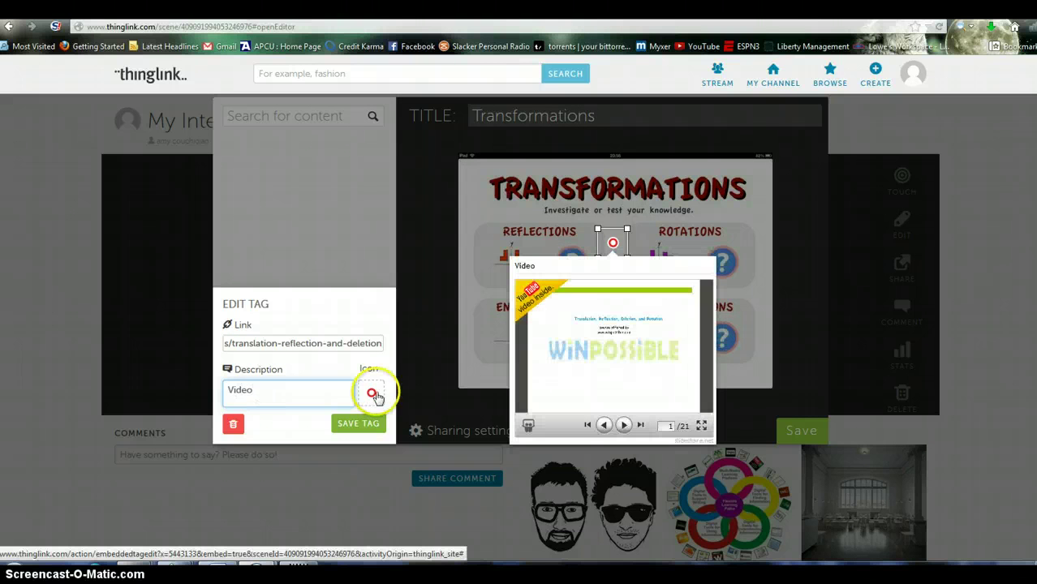
pyautogui.moveTo(698, 248); pyautogui.dragTo(698, 283)
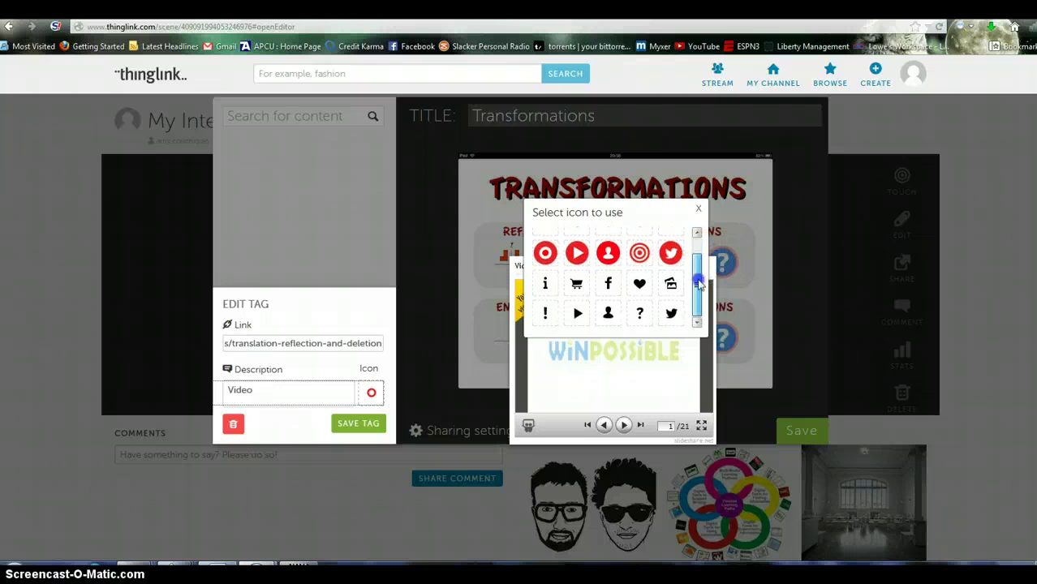
pyautogui.click(575, 314)
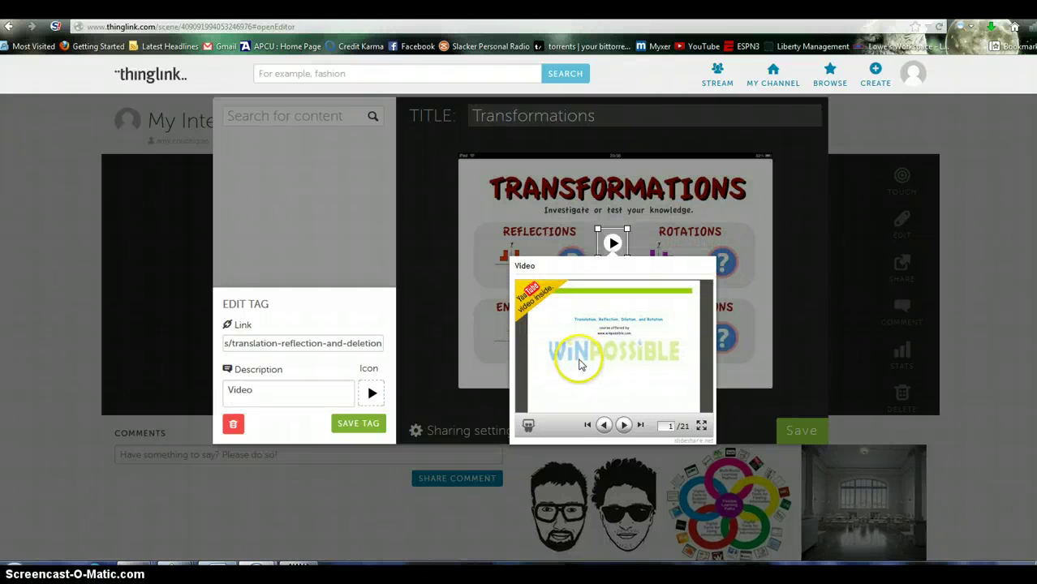
pyautogui.click(354, 425)
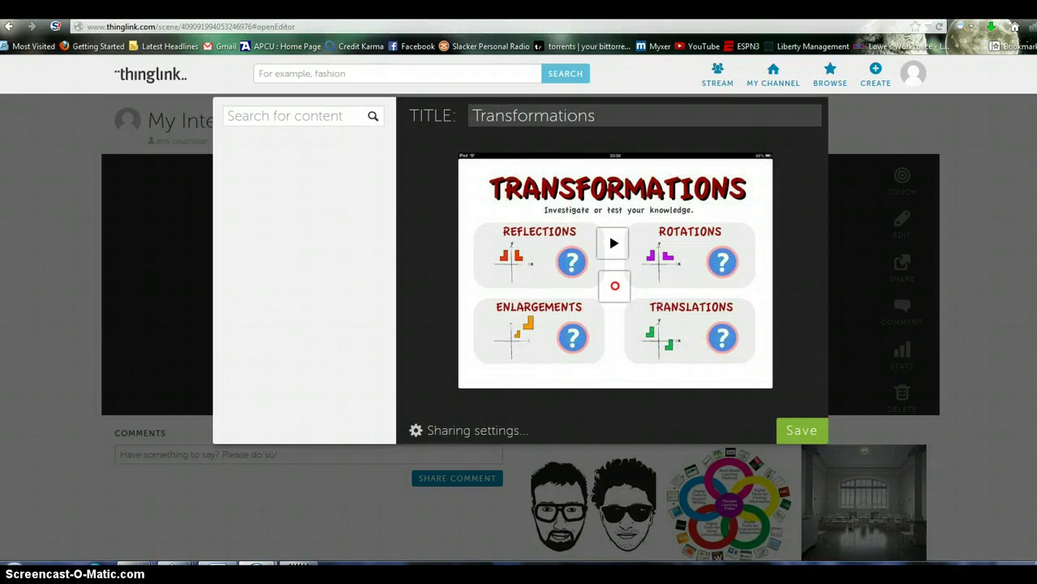
pyautogui.click(487, 9)
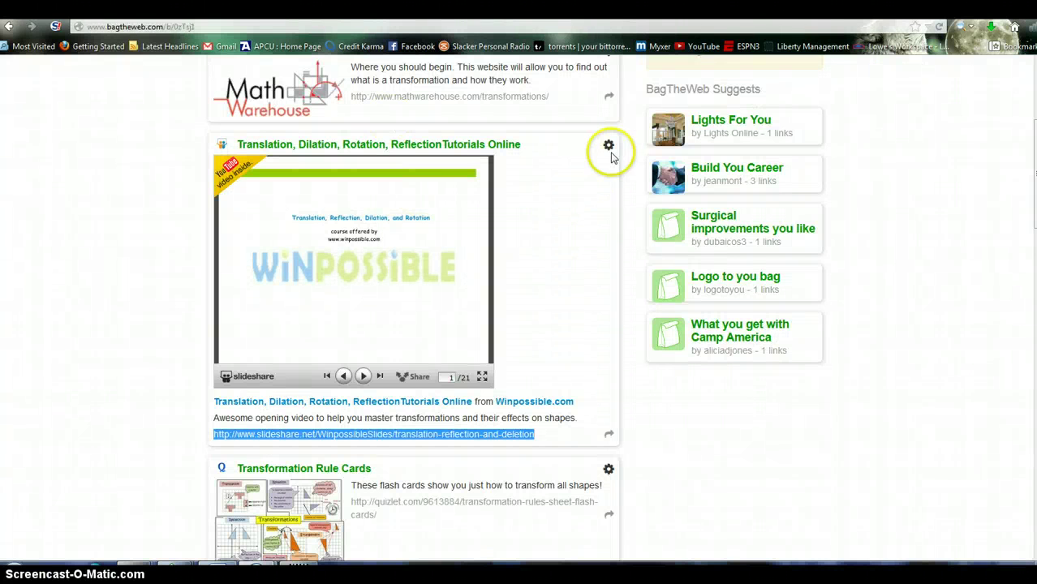
# - Copy the quizlet transformation rule flash-card address from the bag page
pyautogui.scroll(-4, 994, 142)
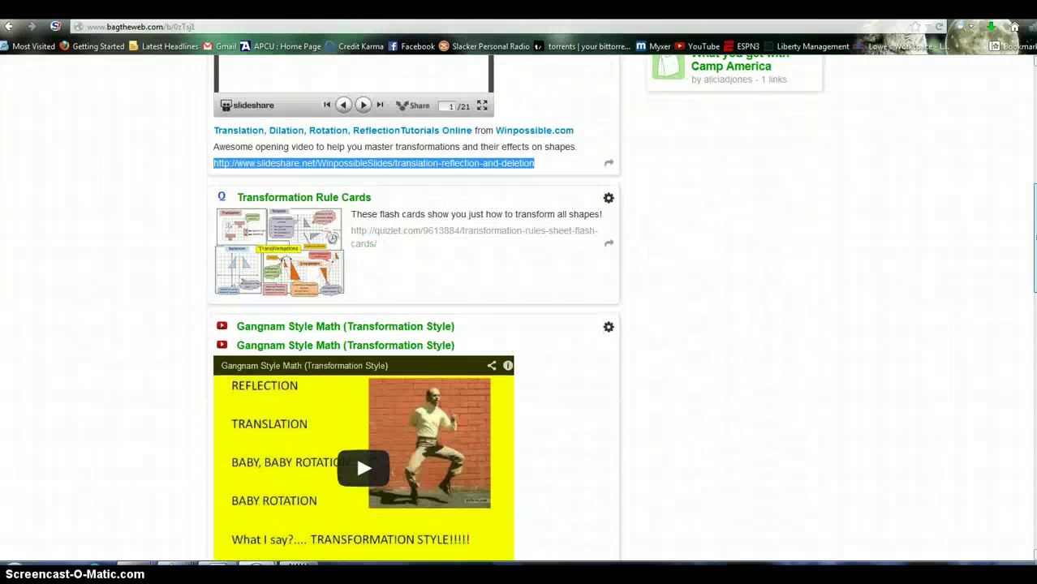
pyautogui.moveTo(394, 228); pyautogui.dragTo(354, 214)
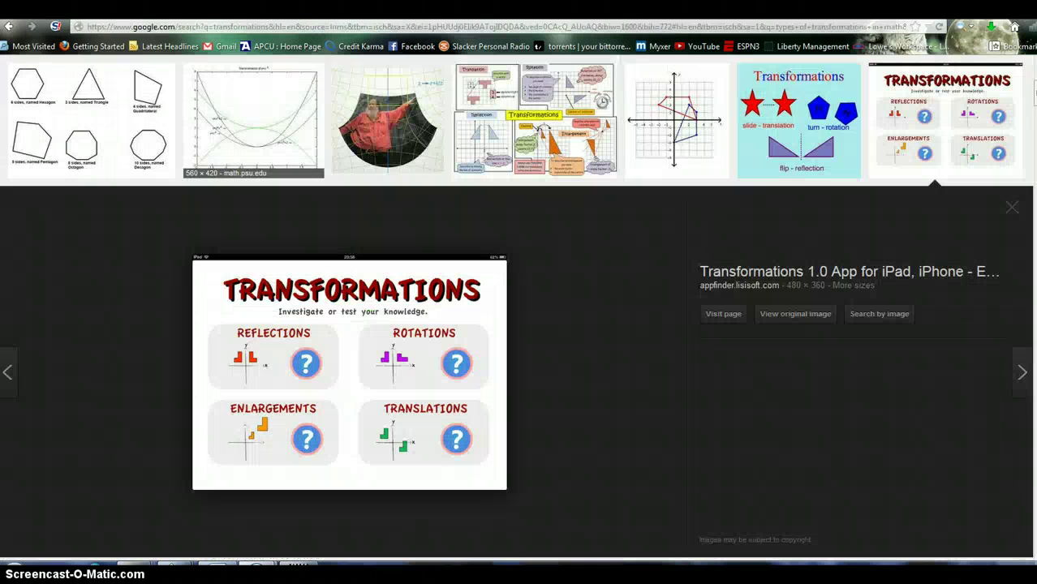
pyautogui.moveTo(372, 259); pyautogui.dragTo(345, 311)
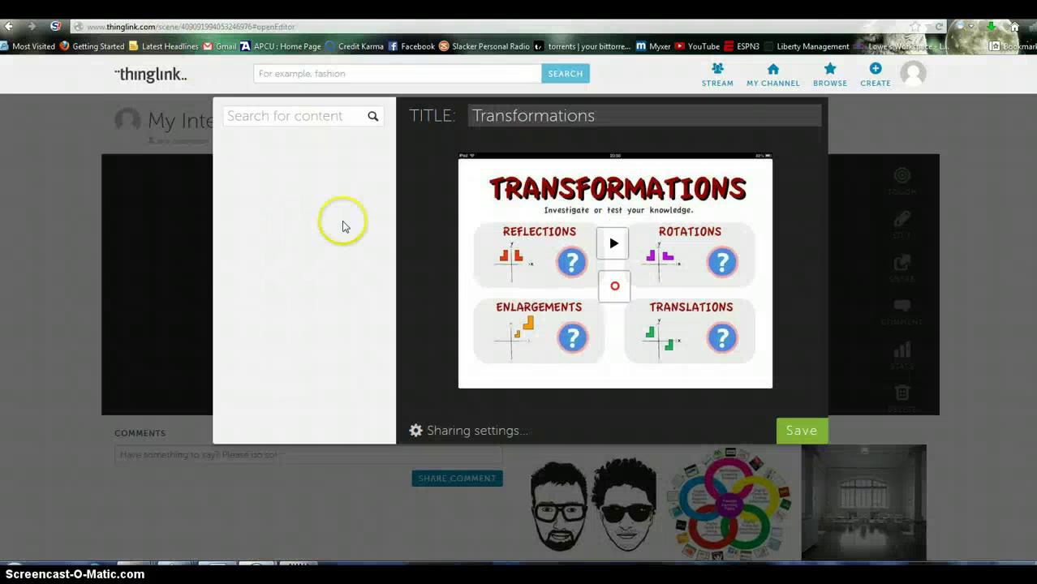
# - Add a red-circle 'Rule Sheet' tag between Reflections and Enlargements linking to the quizlet cards
pyautogui.click(507, 287)
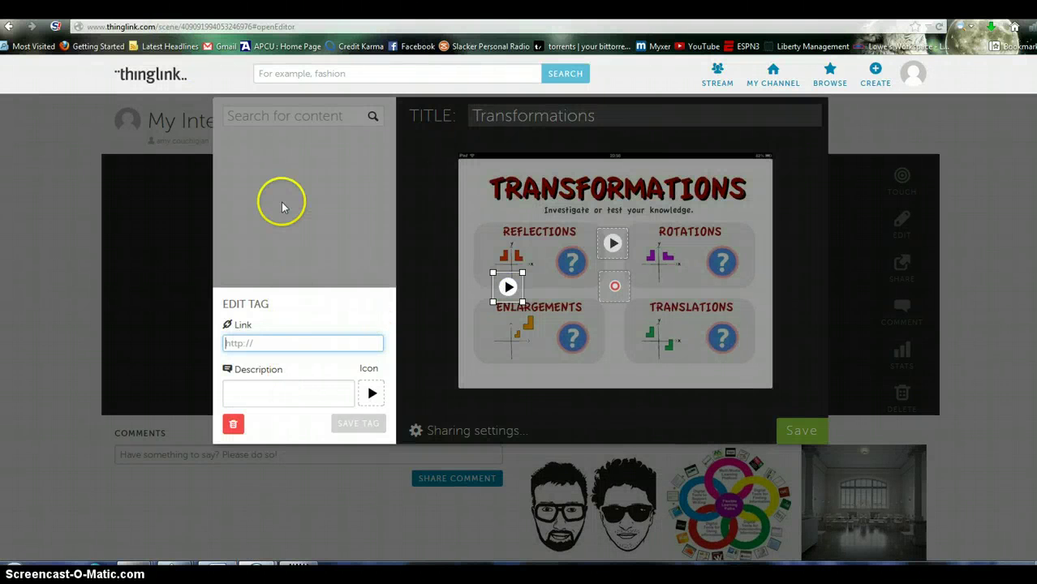
pyautogui.hotkey('ctrl', 'v')
pyautogui.click(280, 391)
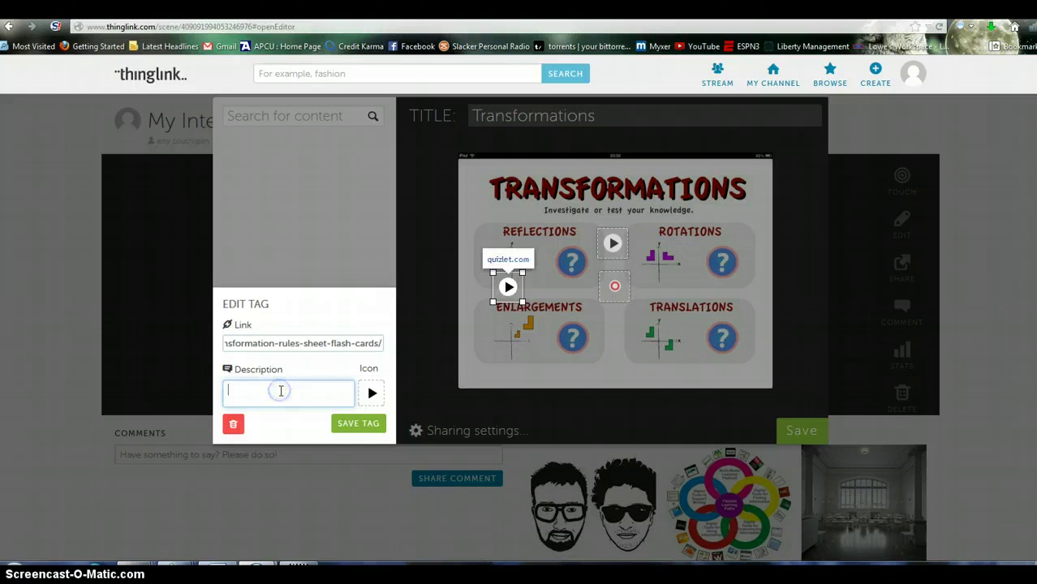
pyautogui.write('Rule Sheet')
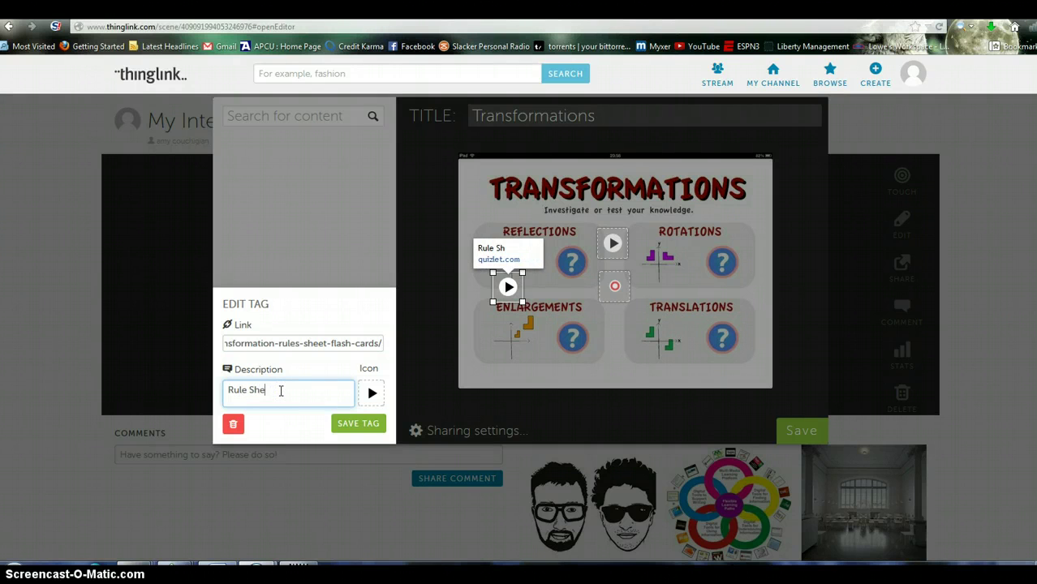
pyautogui.click(369, 394)
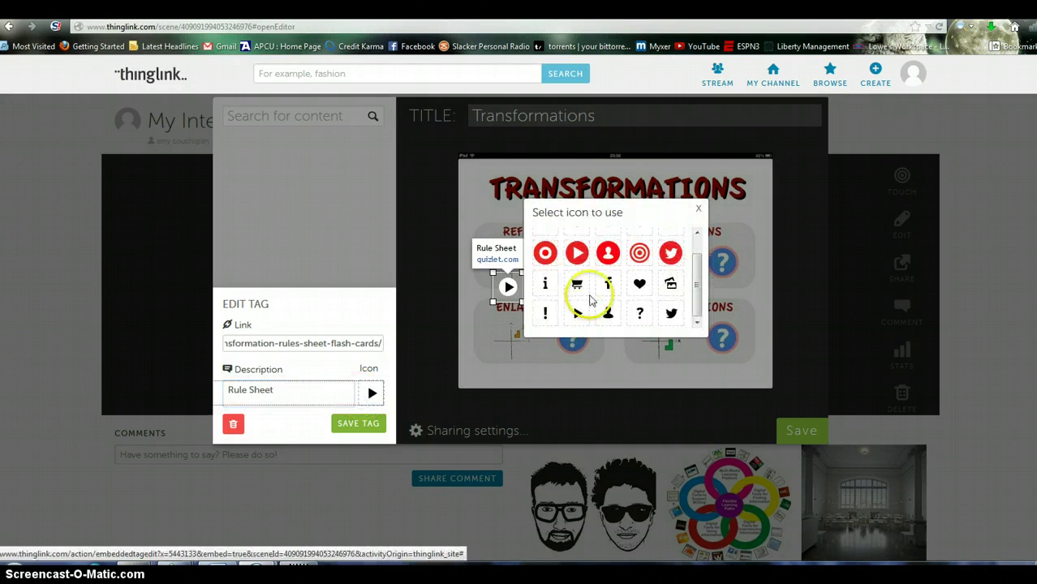
pyautogui.scroll(1, 694, 256)
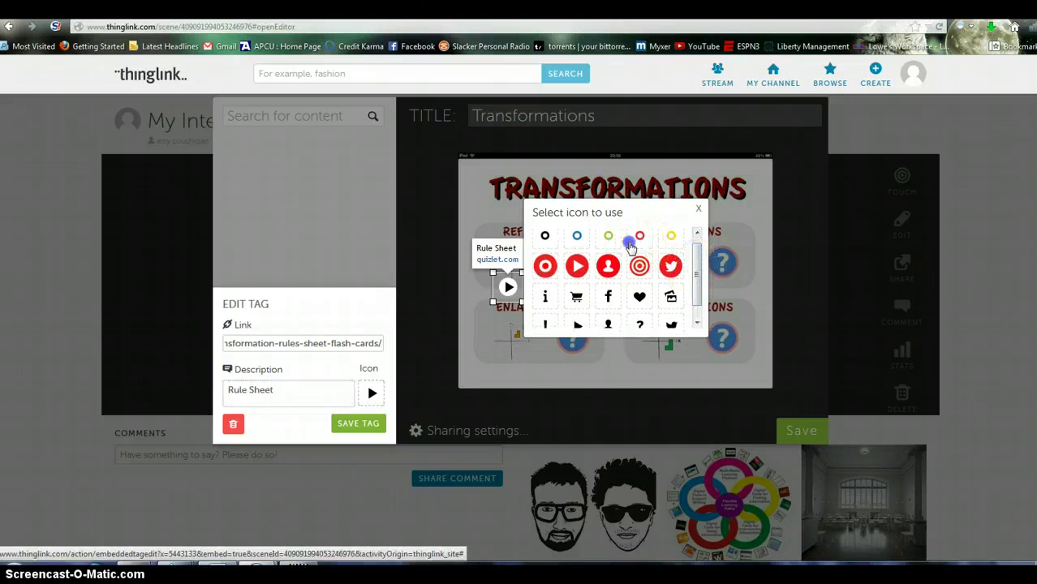
pyautogui.click(633, 240)
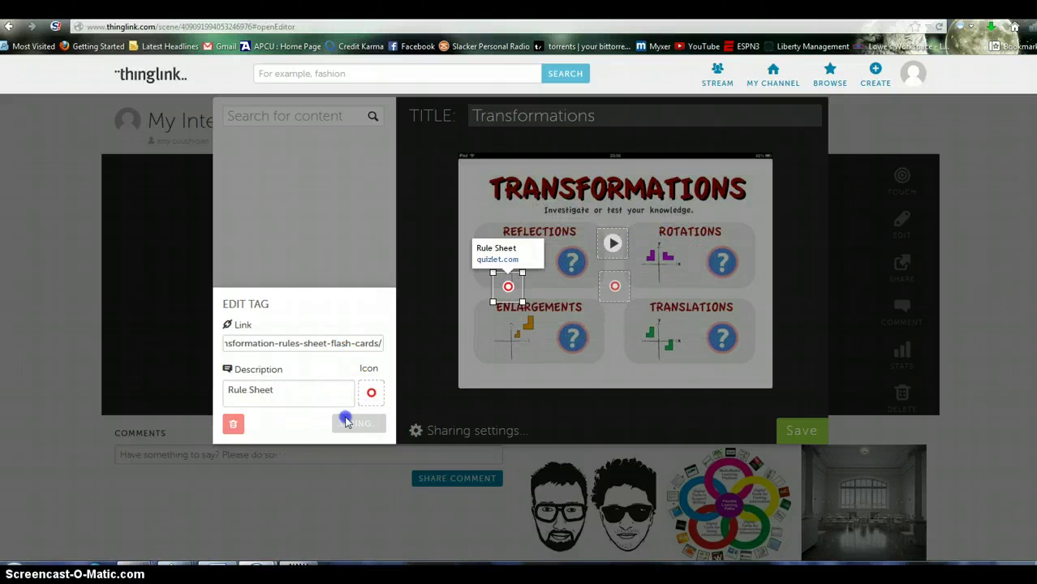
pyautogui.click(336, 421)
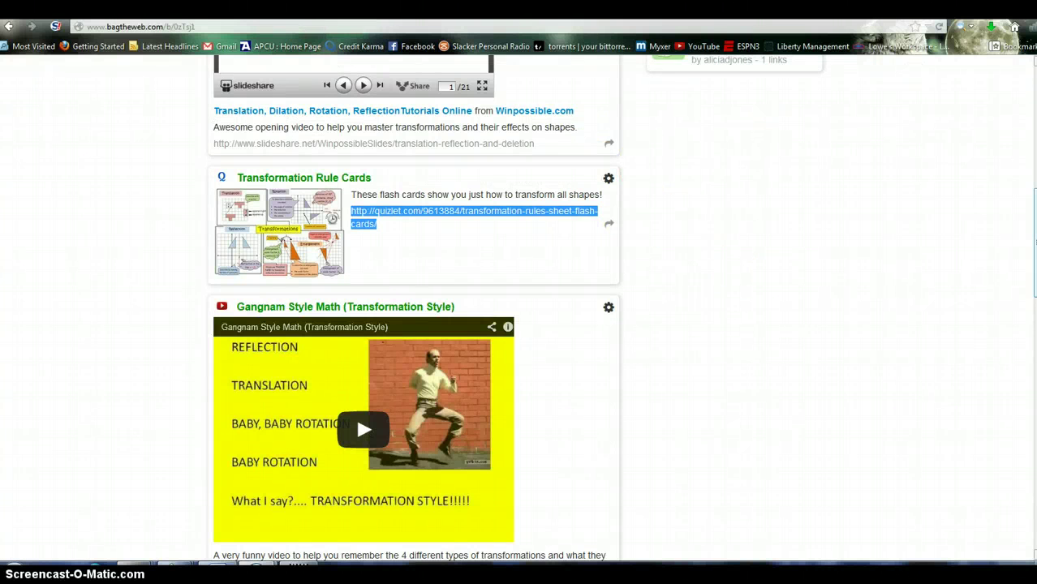
# - Tag Rotations with the Study Jams link described 'Practice!', then place a new tag on Translations
pyautogui.scroll(-6, 738, 267)
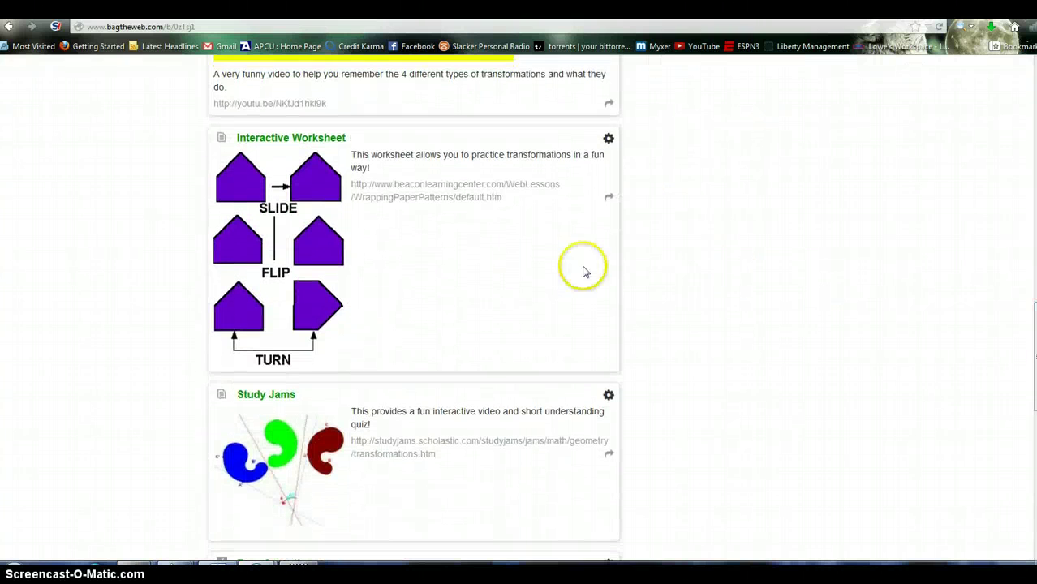
pyautogui.moveTo(435, 454); pyautogui.dragTo(350, 440)
pyautogui.hotkey('ctrl', 'c')
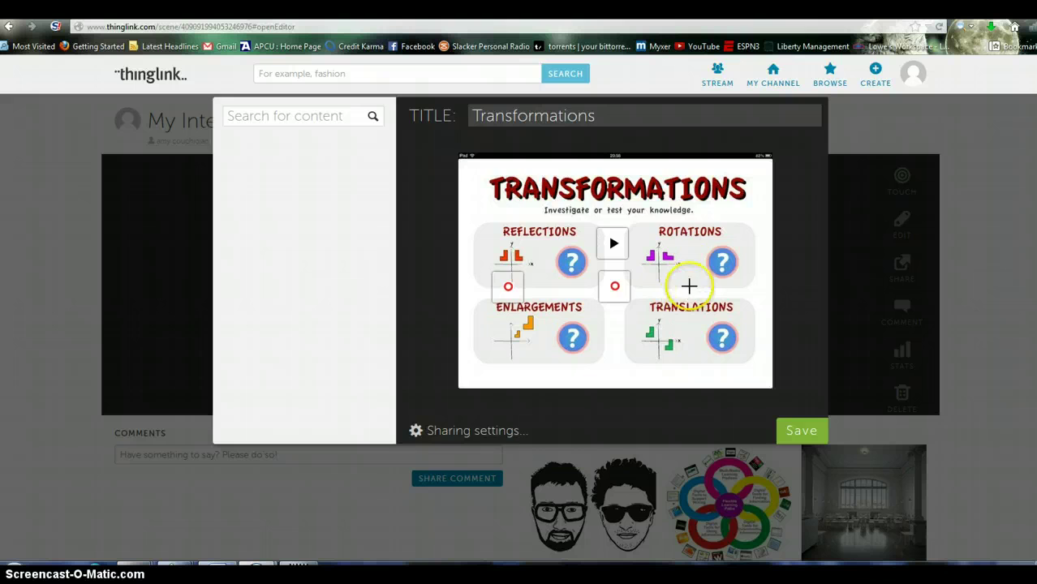
pyautogui.click(690, 265)
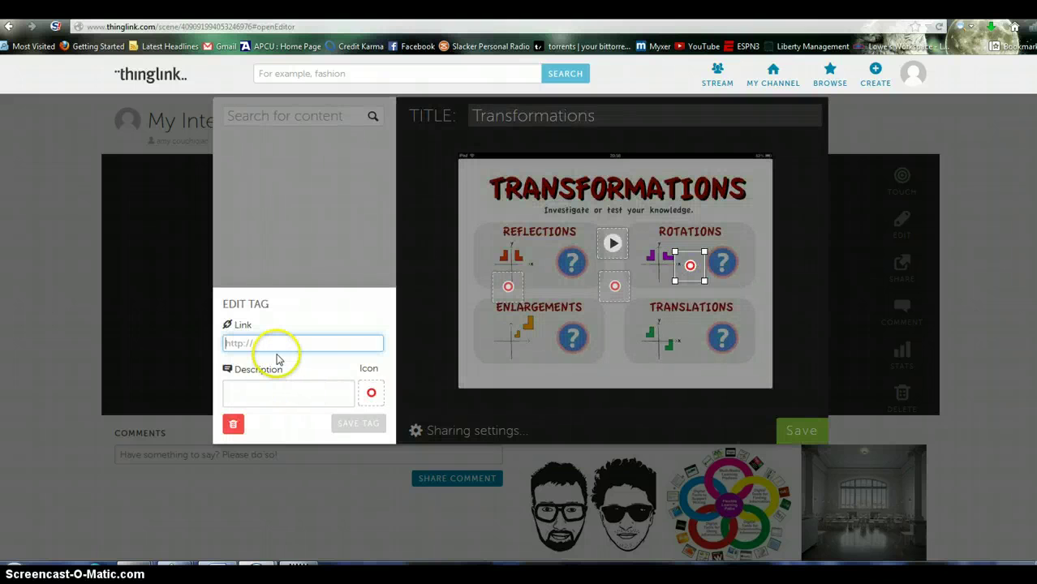
pyautogui.hotkey('ctrl', 'v')
pyautogui.click(253, 393)
pyautogui.write('P')
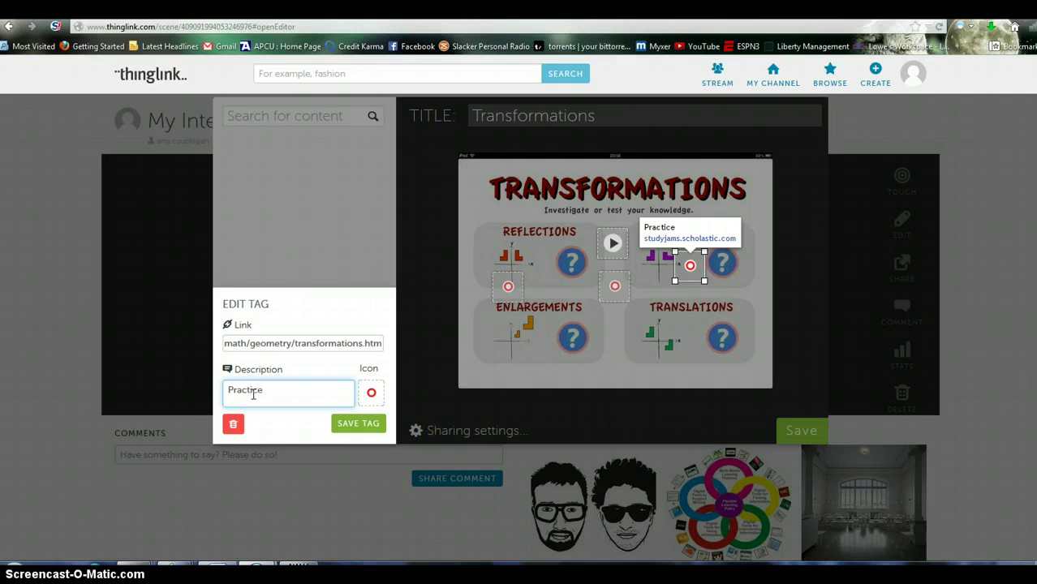
pyautogui.click(328, 423)
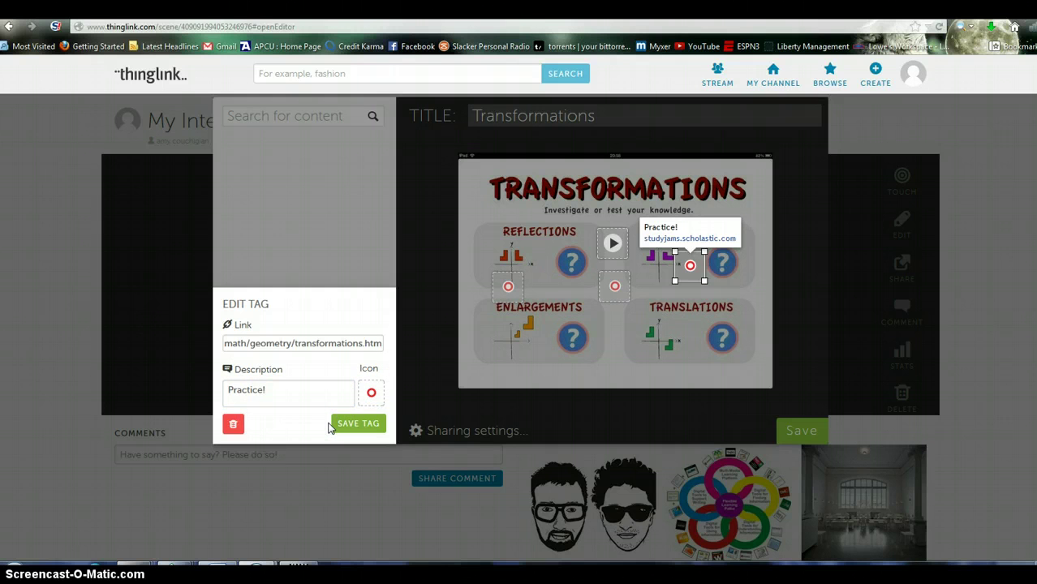
pyautogui.click(337, 424)
pyautogui.click(646, 341)
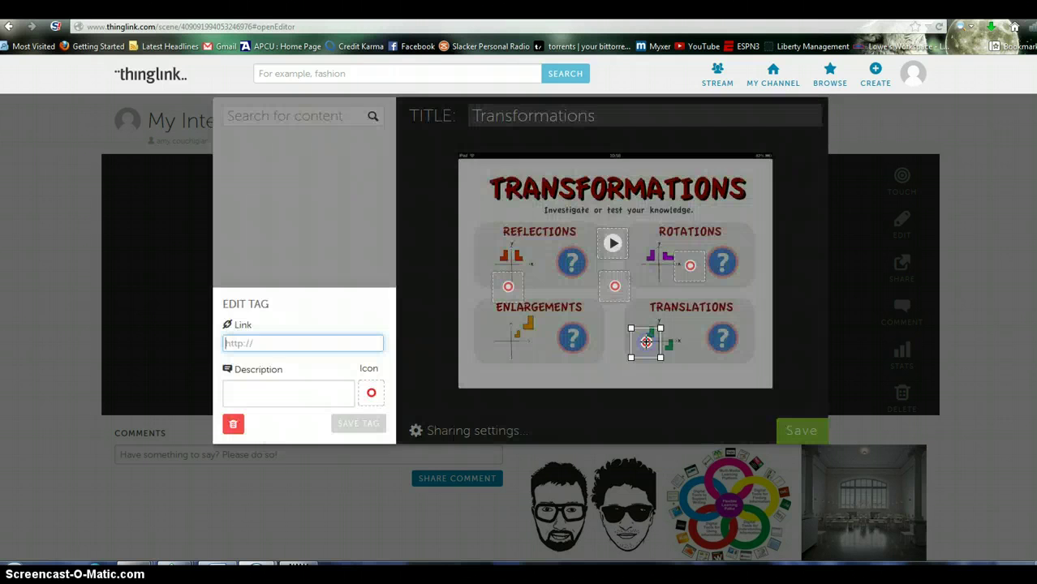
# - Copy the Interactive Worksheet address from the BagTheWeb list of links
pyautogui.click(289, 26)
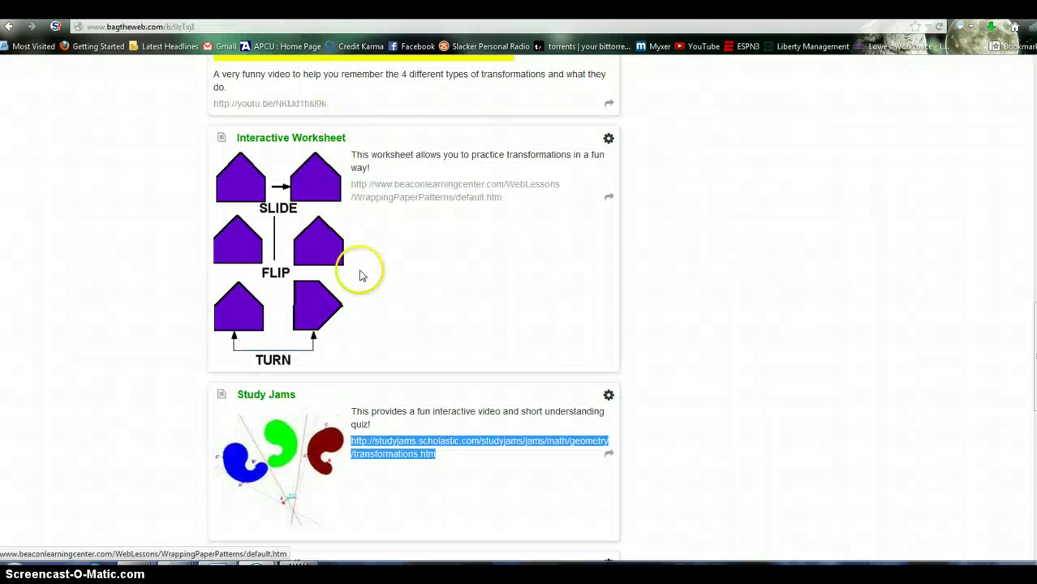
pyautogui.moveTo(510, 197); pyautogui.dragTo(345, 171)
pyautogui.hotkey('ctrl', 'c')
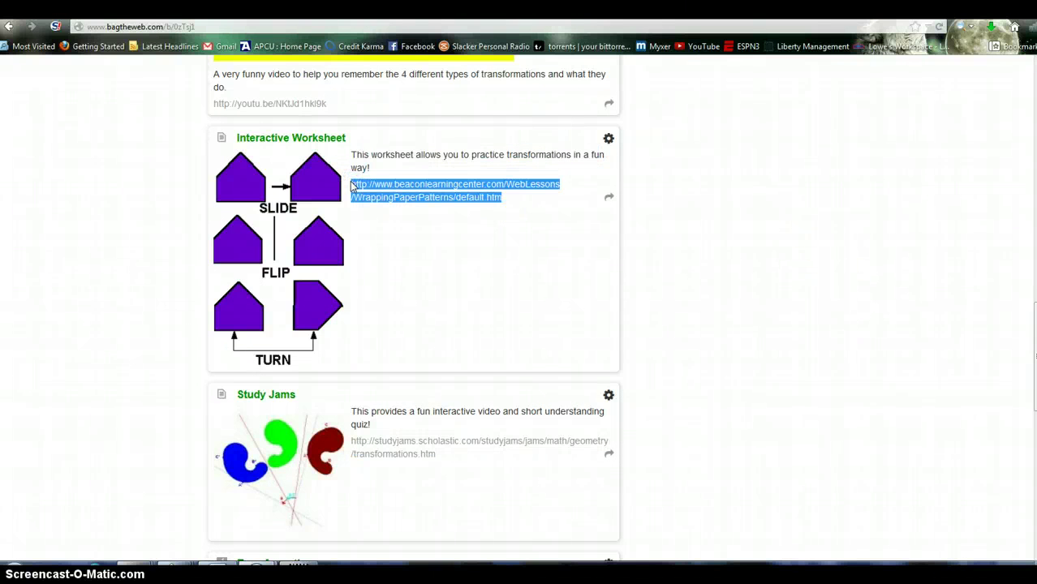
pyautogui.click(203, 11)
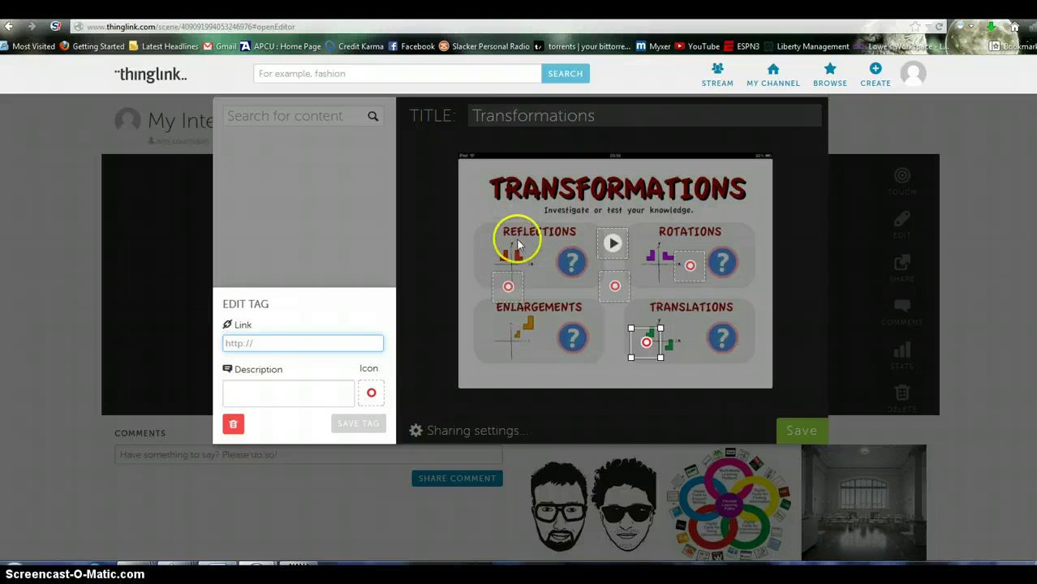
# - Link the Translations tag to the WrappingPaperPatterns worksheet, describe it 'Worksheet', and save the image
pyautogui.click(306, 387)
pyautogui.hotkey('ctrl', 'v')
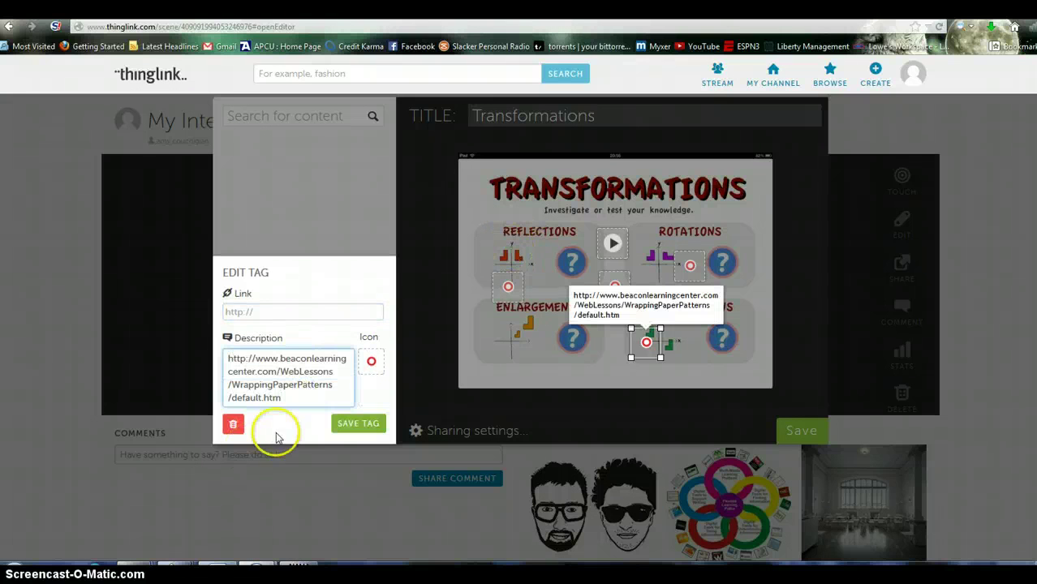
pyautogui.moveTo(282, 397); pyautogui.dragTo(231, 372)
pyautogui.click(222, 360)
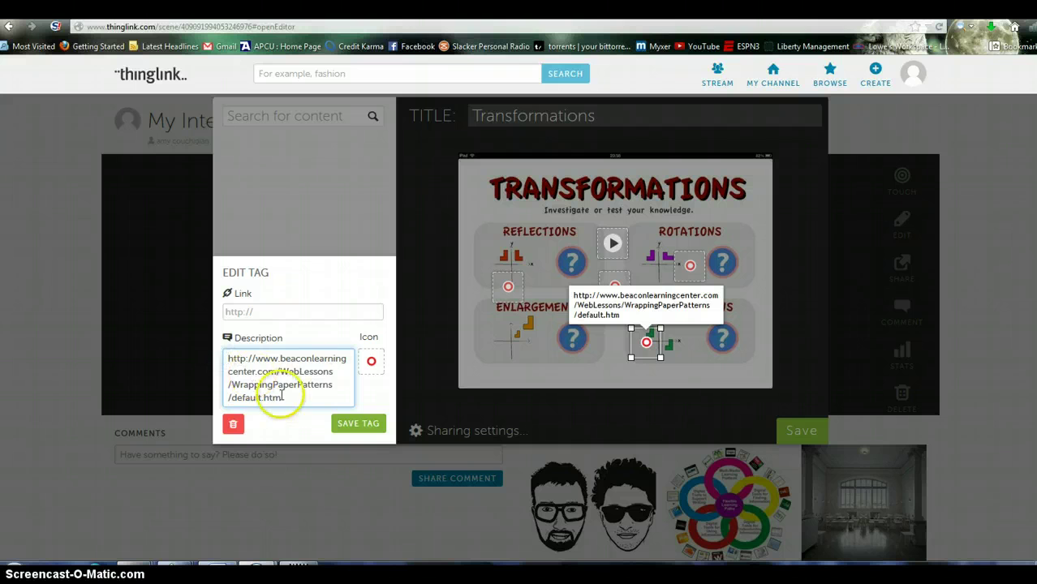
pyautogui.moveTo(278, 398); pyautogui.dragTo(225, 294)
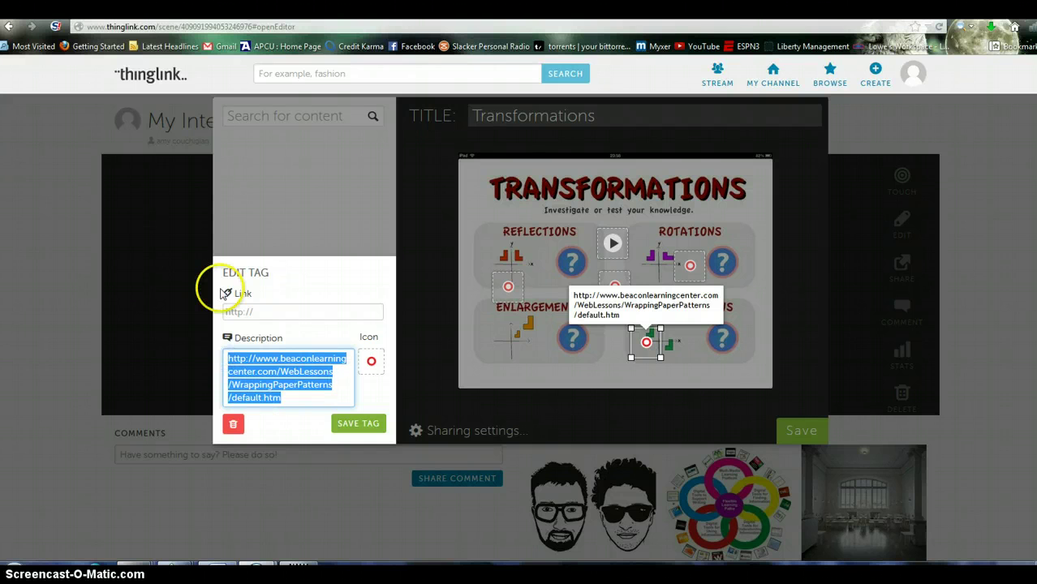
pyautogui.hotkey('ctrl', 'x')
pyautogui.click(240, 341)
pyautogui.hotkey('ctrl', 'v')
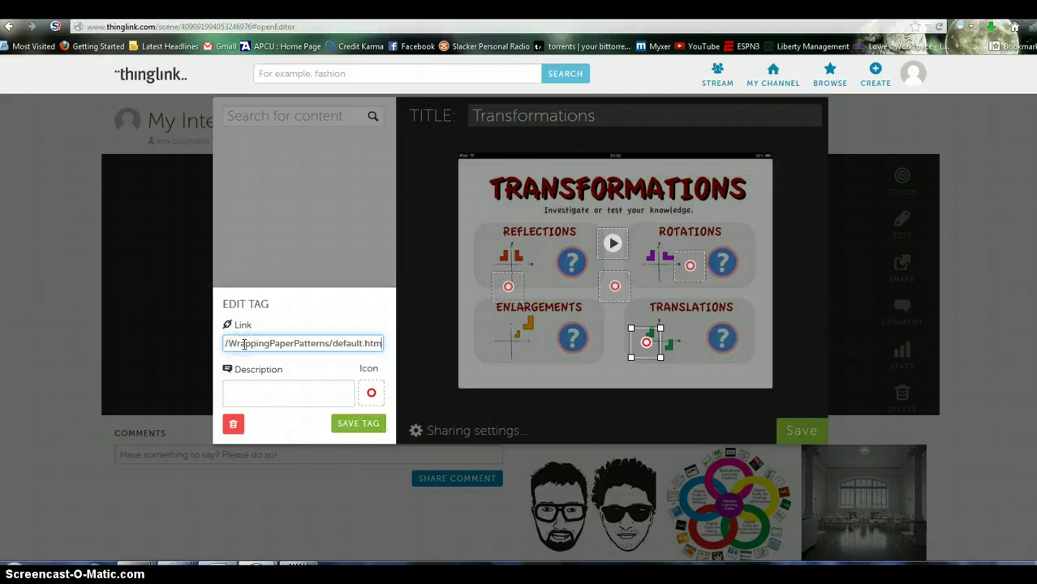
pyautogui.click(286, 394)
pyautogui.write('Work')
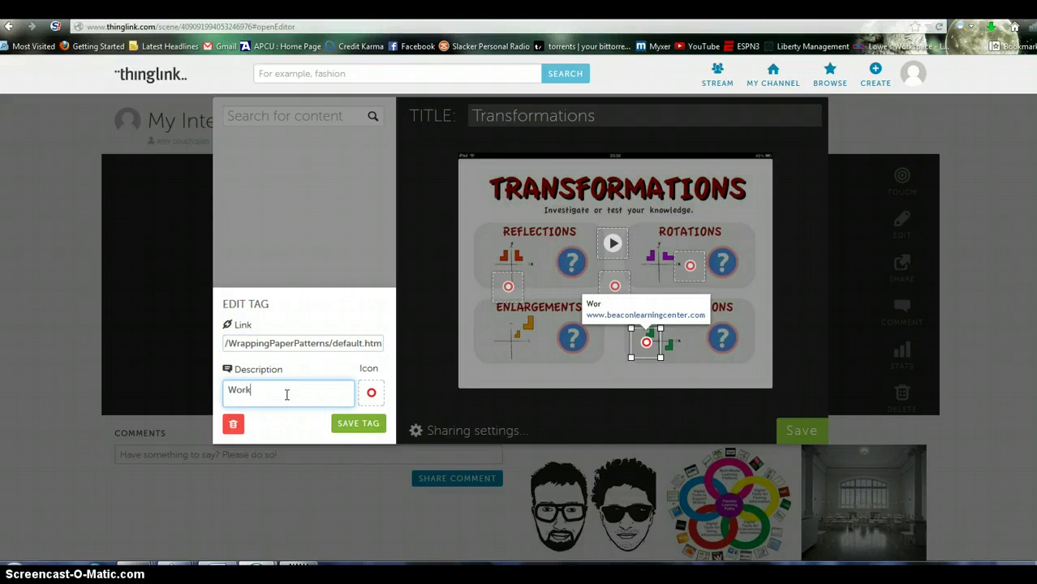
pyautogui.write('sheet')
pyautogui.click(347, 422)
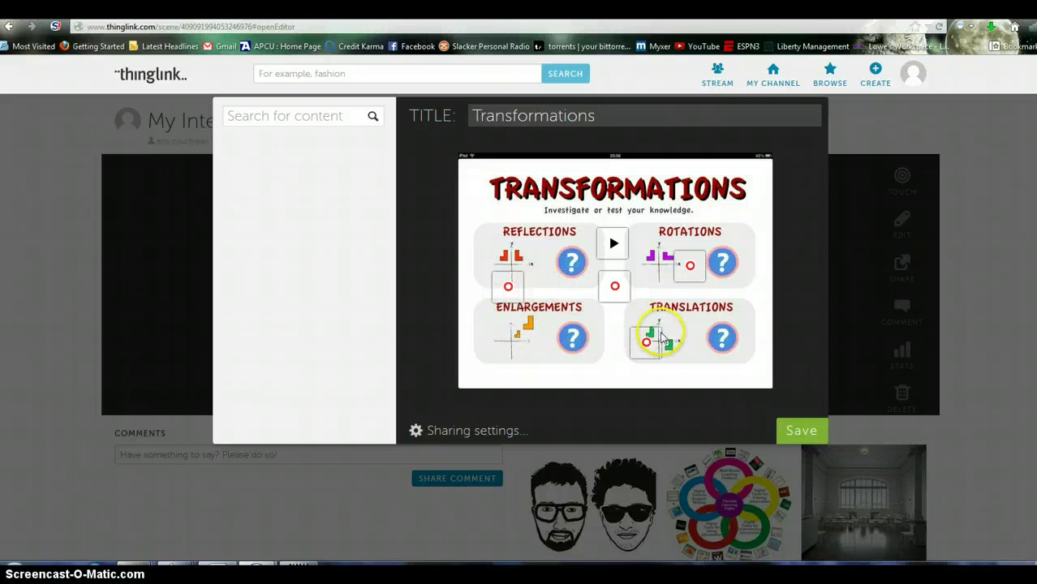
pyautogui.click(794, 435)
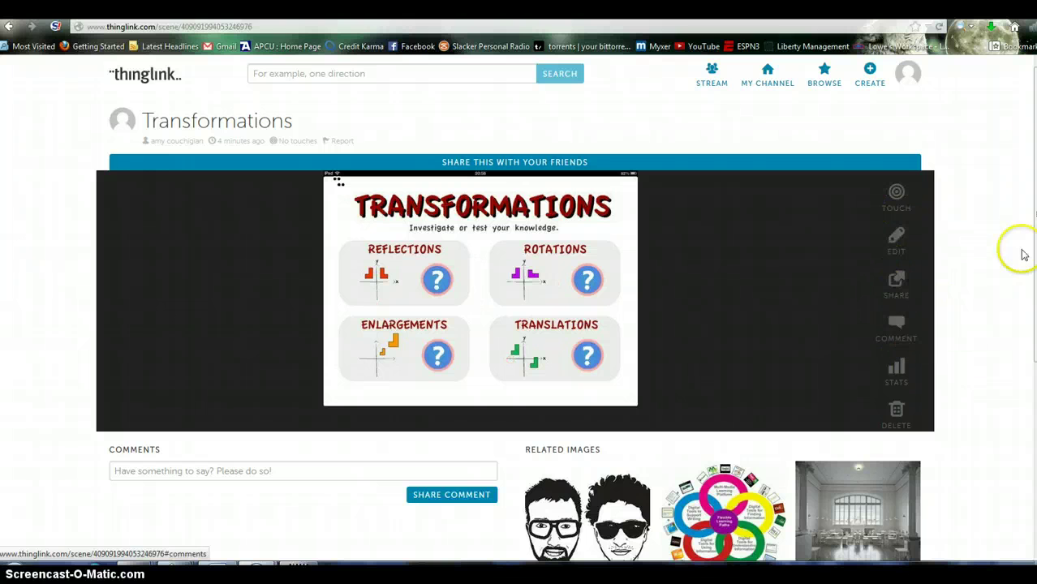
# - Copy the Transformations image's share link from its sharing options and open a new browser tab
pyautogui.click(896, 296)
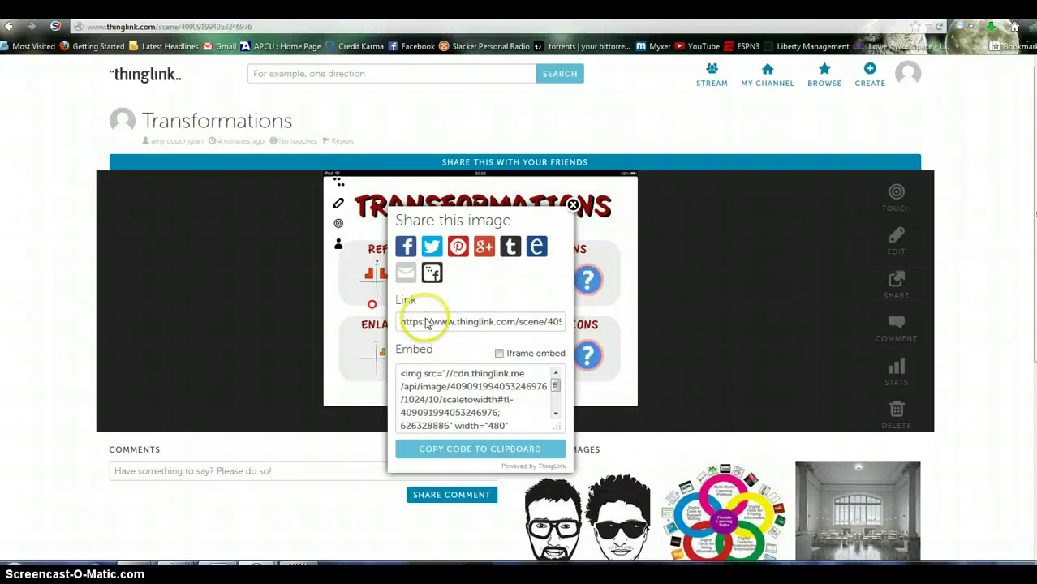
pyautogui.click(444, 399)
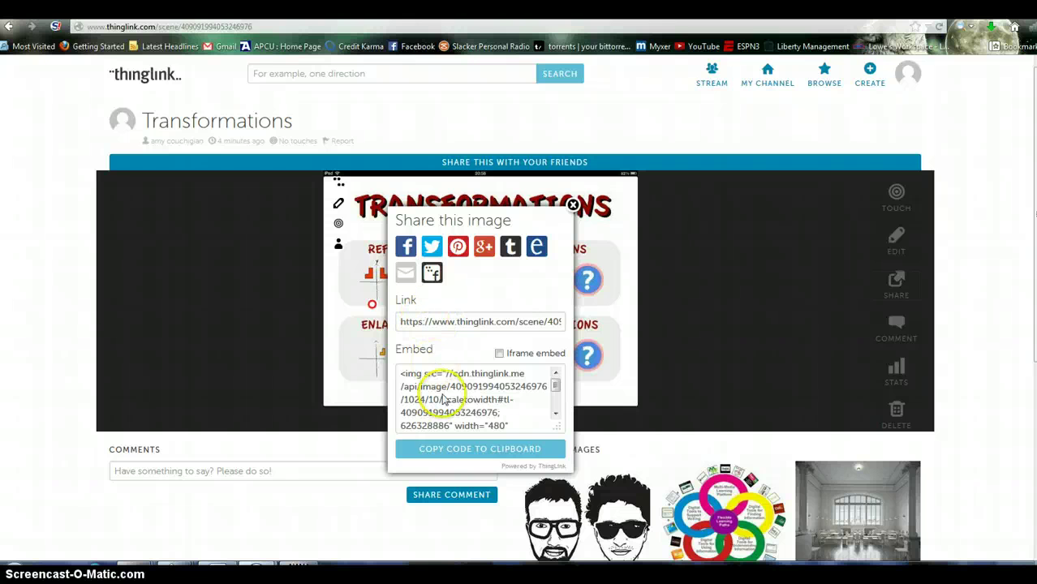
pyautogui.click(572, 207)
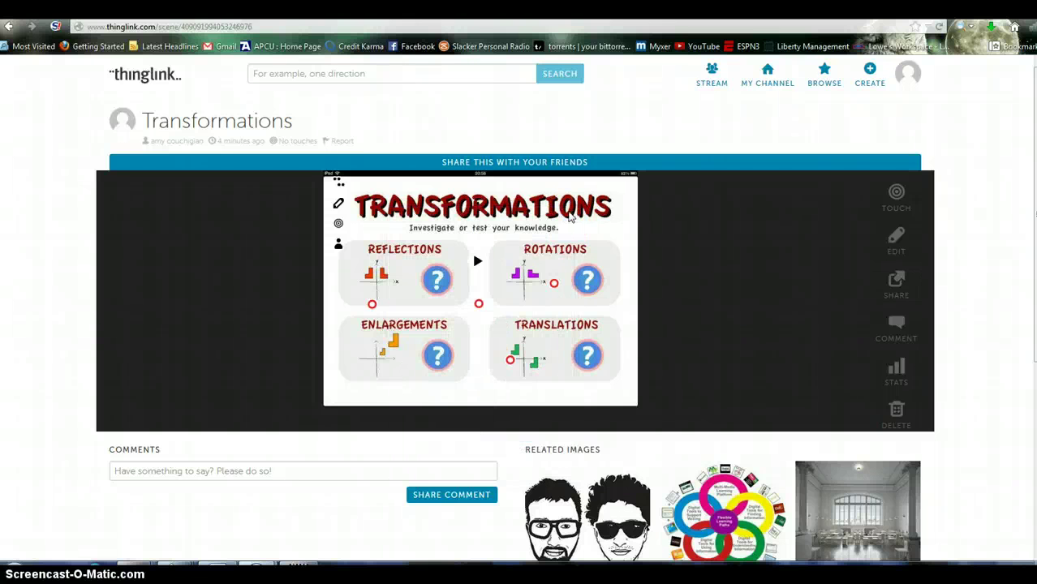
pyautogui.click(895, 280)
pyautogui.click(464, 323)
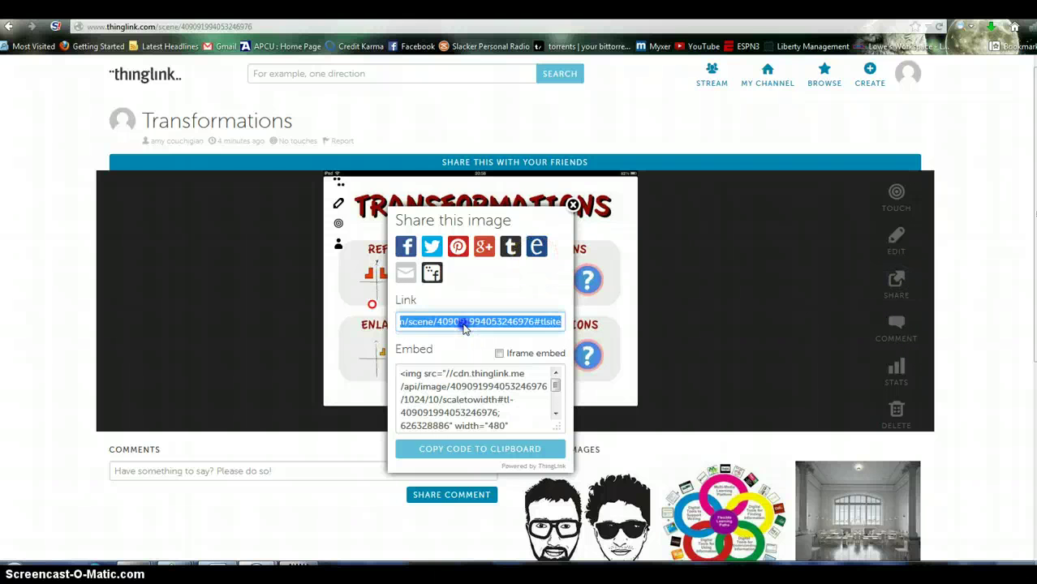
pyautogui.click(573, 205)
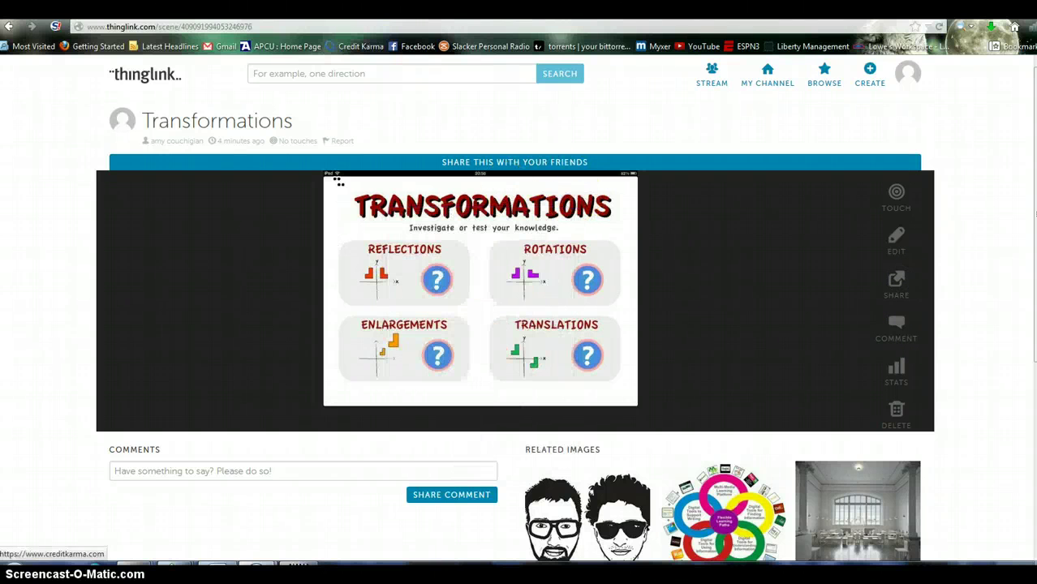
pyautogui.hotkey('ctrl', 't')
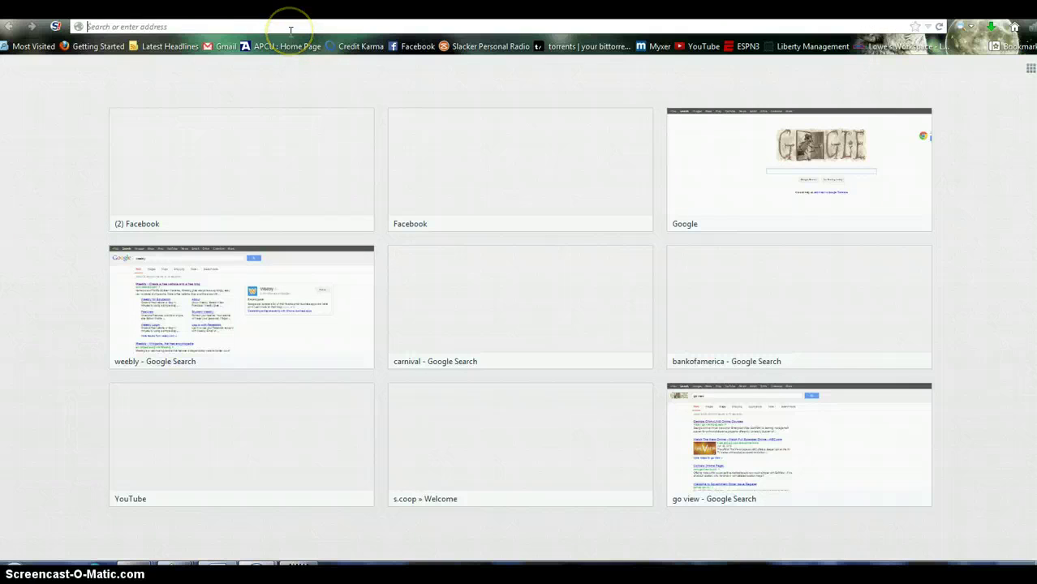
# - Load the copied share link and follow the 'All about Transformations' tag to Math Warehouse
pyautogui.hotkey('ctrl', 'v')
pyautogui.press('Return')
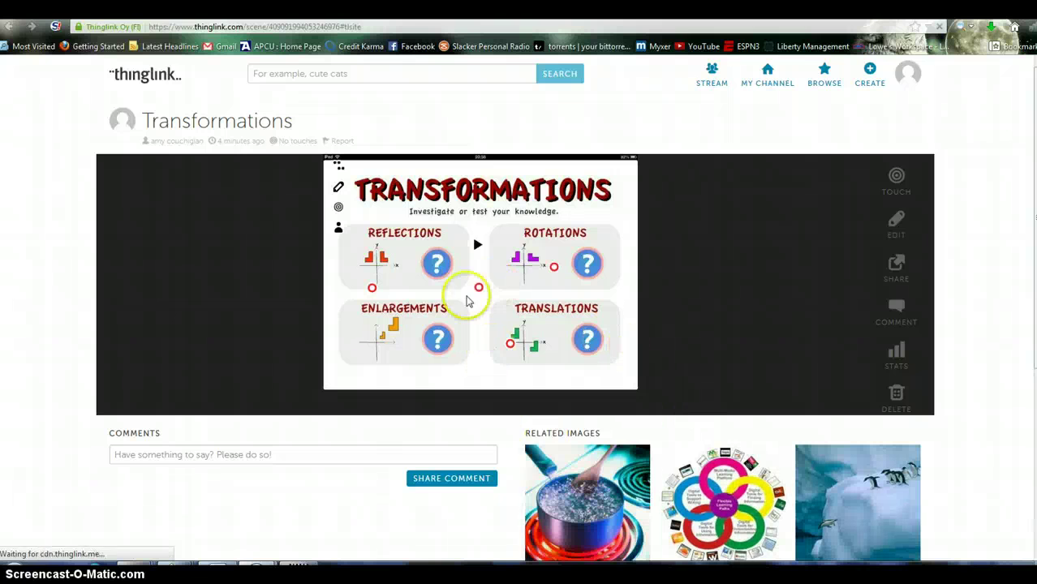
pyautogui.moveTo(479, 292)
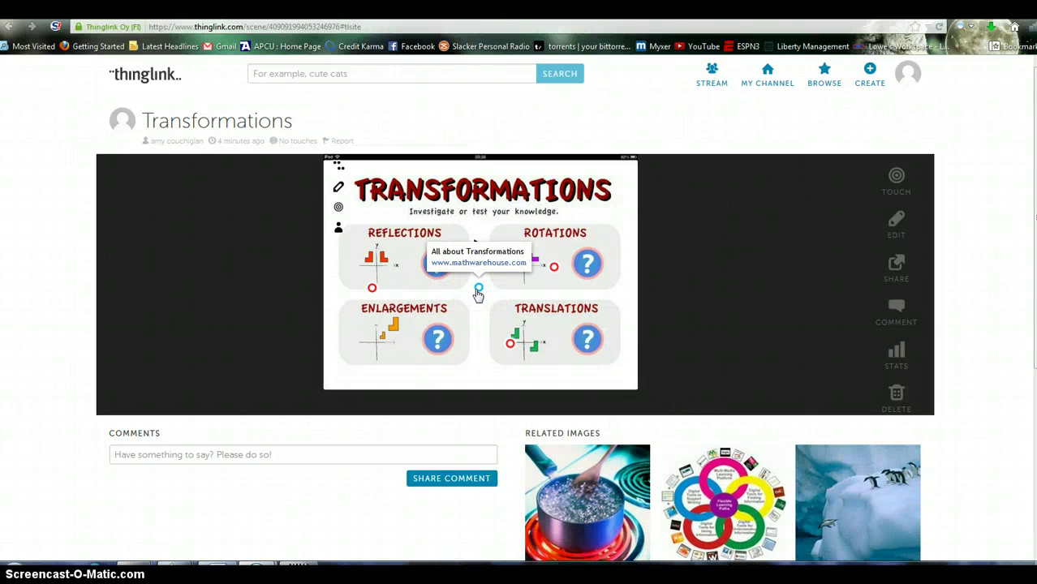
pyautogui.click(477, 290)
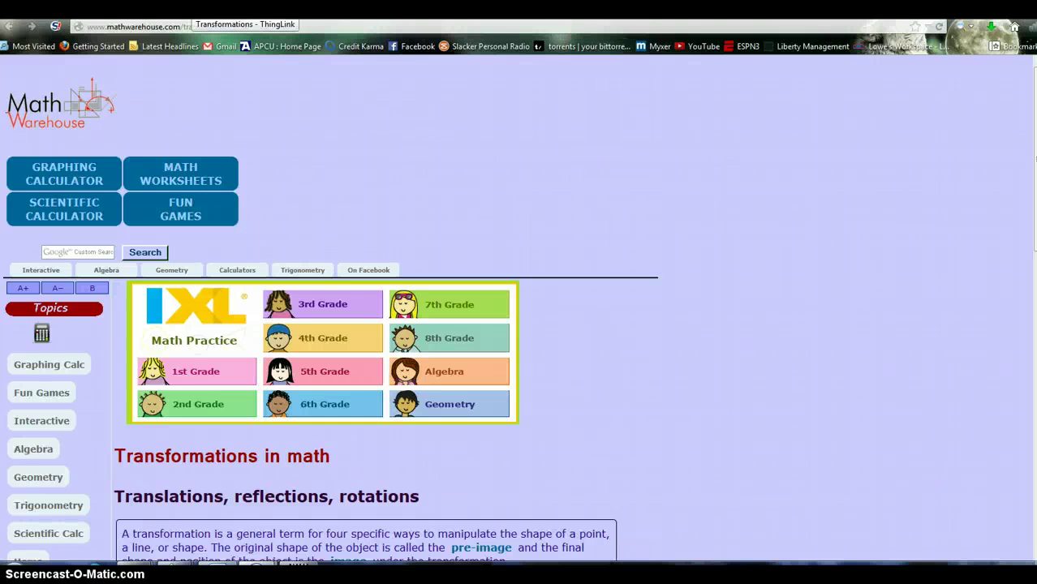
pyautogui.click(199, 10)
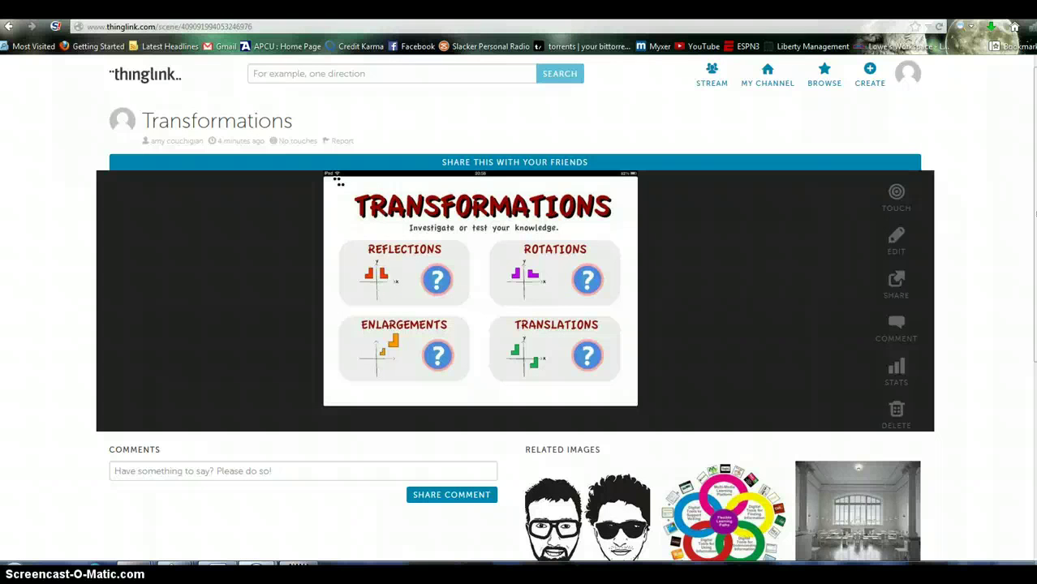